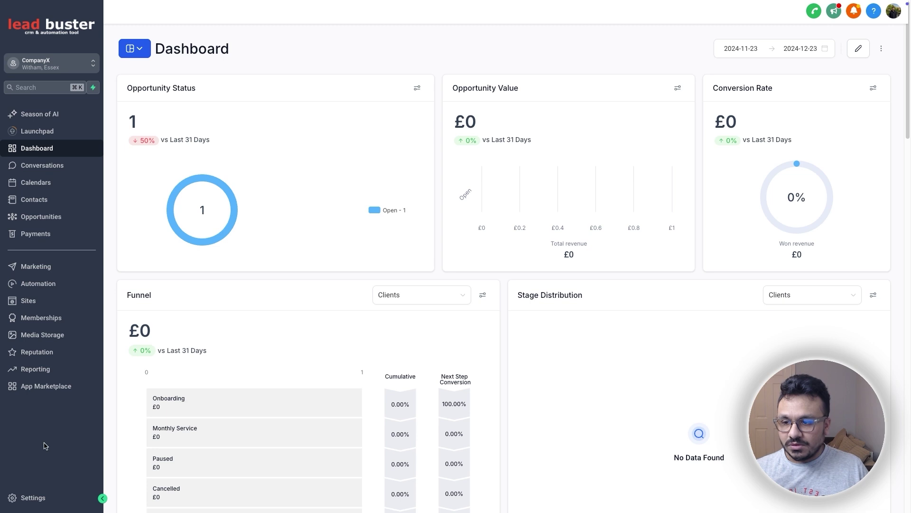
# Step: Open the payment integrations and look through the full list of available payment providers
pyautogui.click(38, 234)
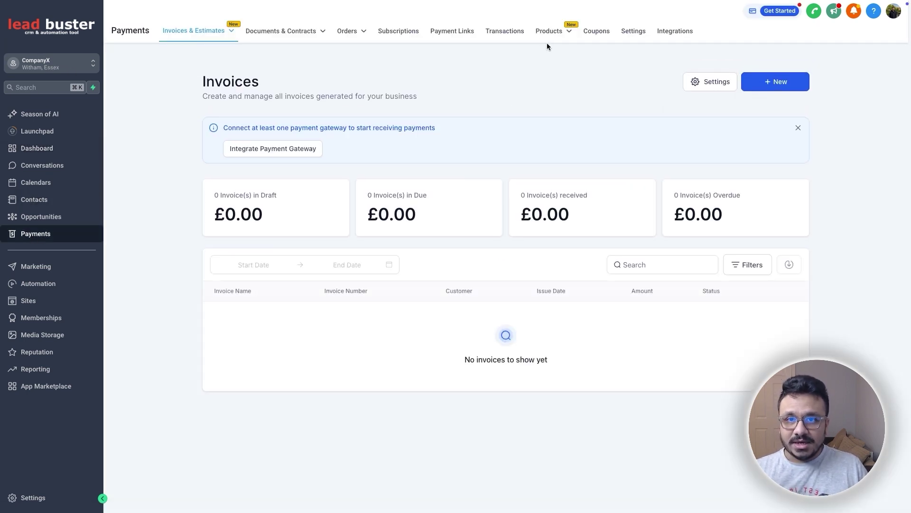
pyautogui.moveTo(541, 38)
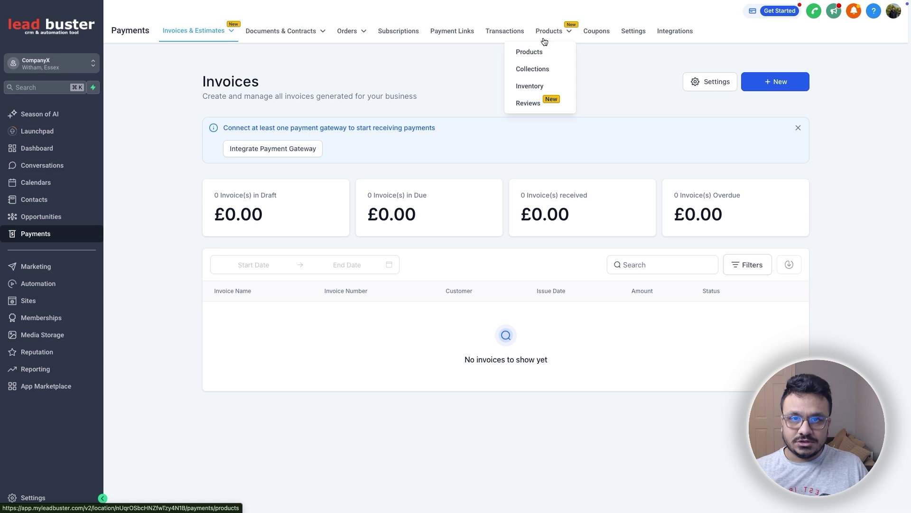
pyautogui.click(668, 33)
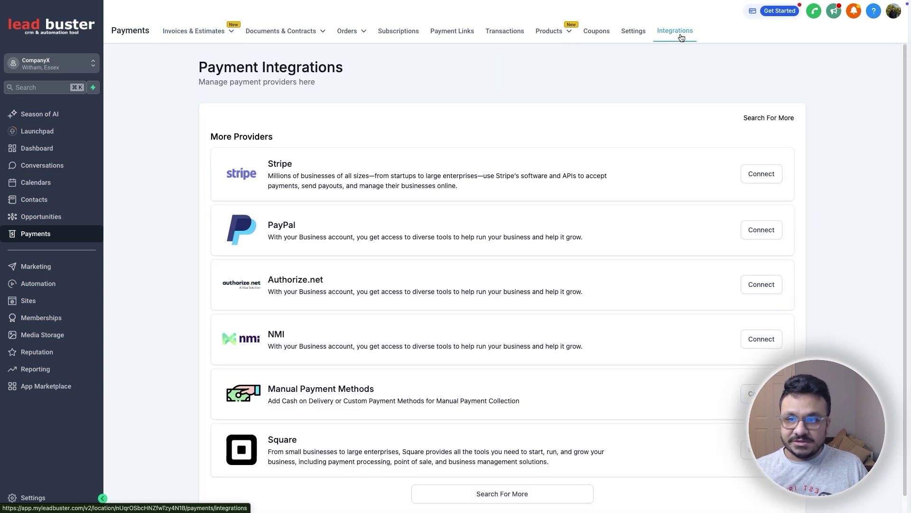
pyautogui.scroll(-1, 351, 219)
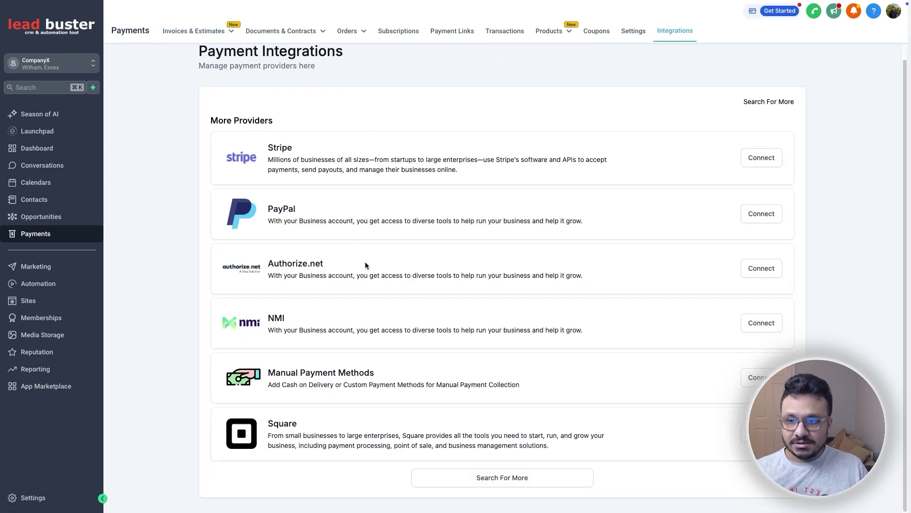
pyautogui.click(509, 488)
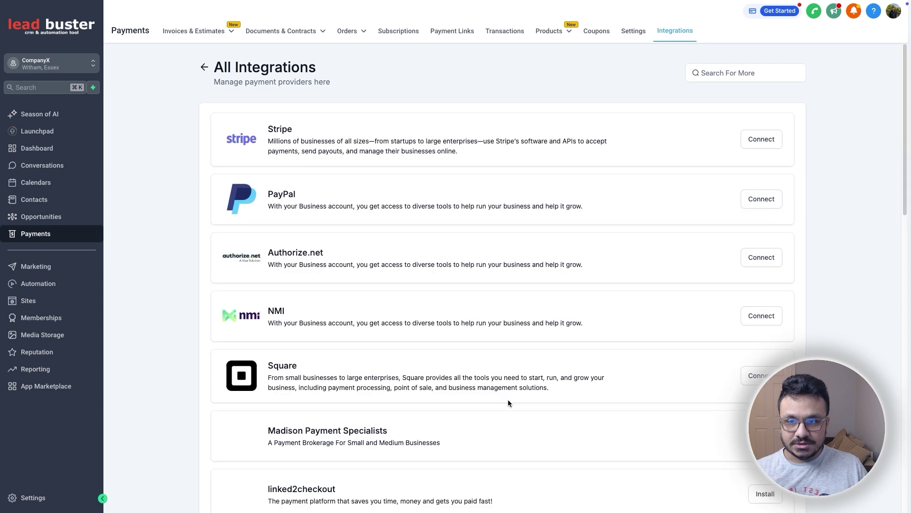
pyautogui.scroll(-7, 496, 408)
pyautogui.scroll(-10, 494, 414)
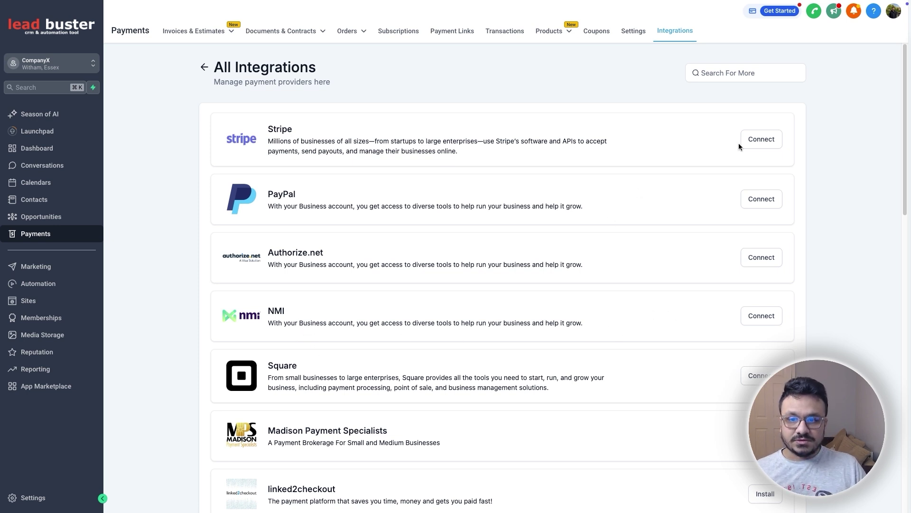
pyautogui.click(751, 140)
pyautogui.click(365, 145)
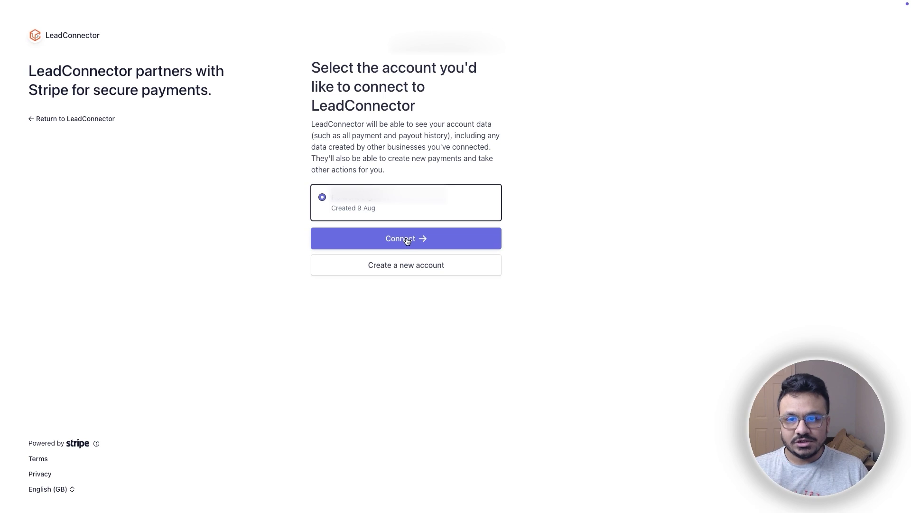
pyautogui.moveTo(256, 7)
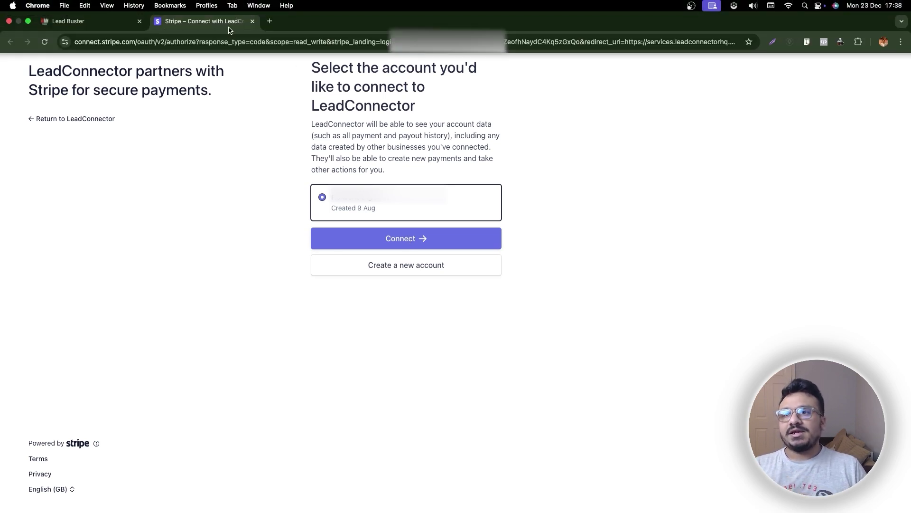
pyautogui.press('super+w')
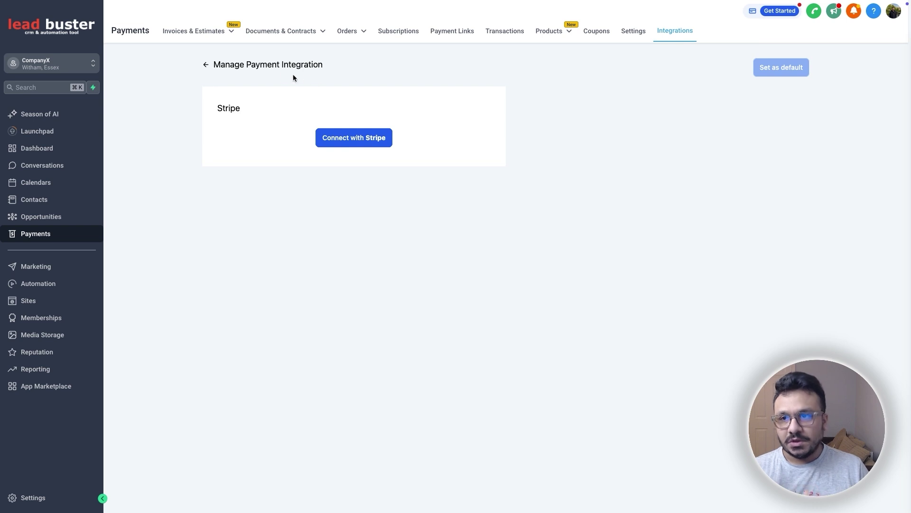
pyautogui.click(207, 69)
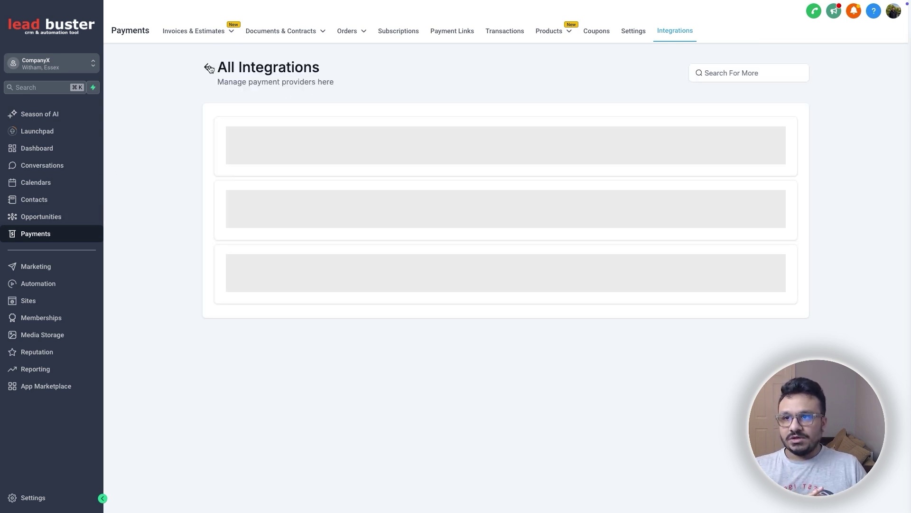
# Step: Go back to the Invoices page, dismiss the payment gateway notice, and look over the invoice and estimate options
pyautogui.click(60, 223)
pyautogui.click(60, 241)
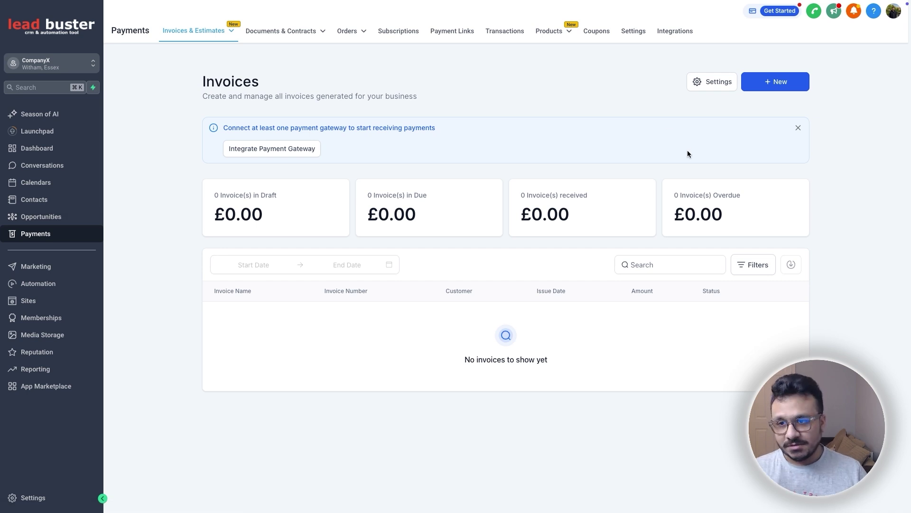
pyautogui.click(798, 128)
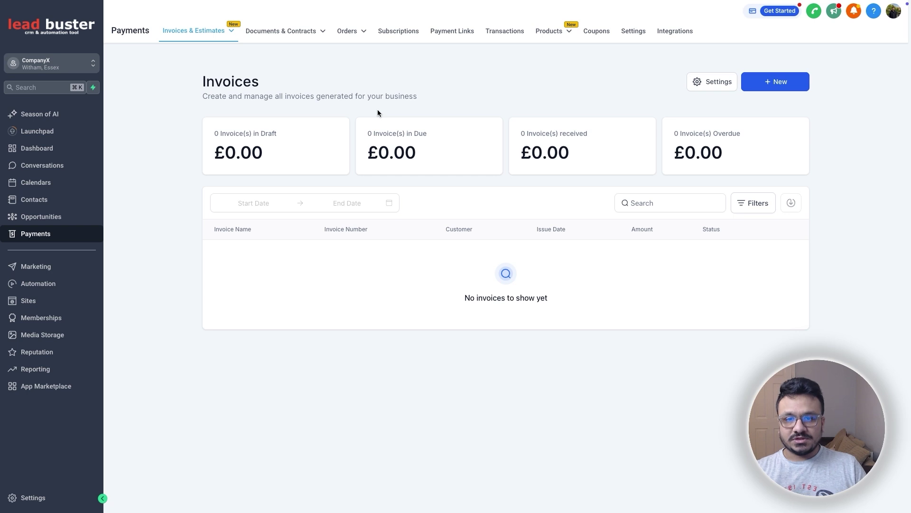
pyautogui.moveTo(166, 39)
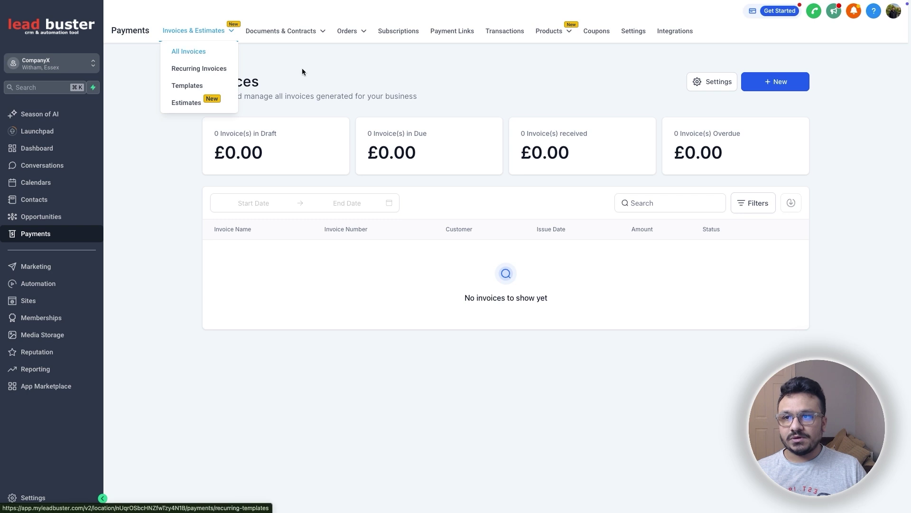
# Step: Create a new invoice and dismiss the payment gateway notice in its editor
pyautogui.click(798, 88)
pyautogui.click(784, 109)
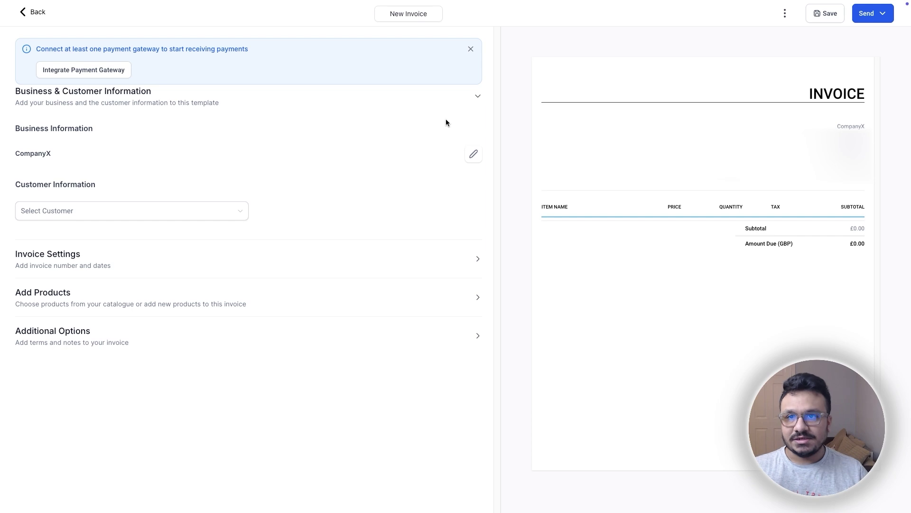
pyautogui.click(470, 49)
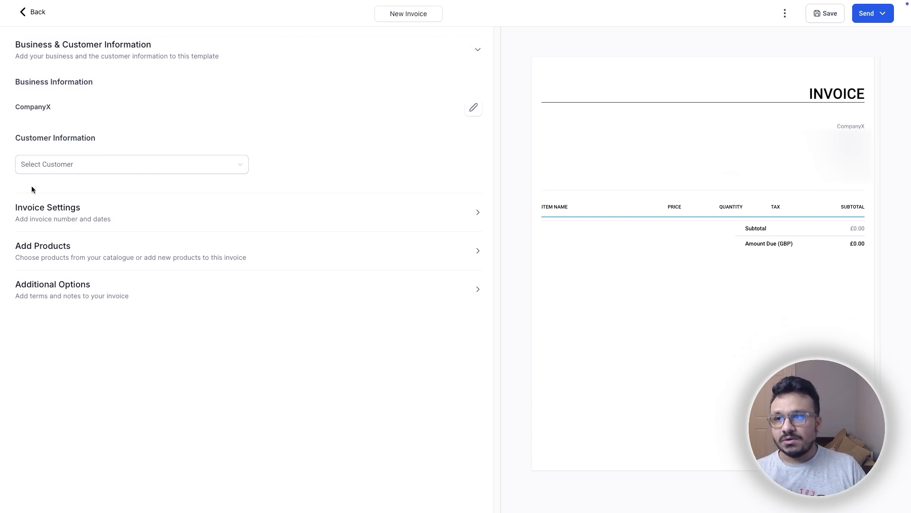
# Step: Examine the form for adding a new customer to the invoice and close it without saving
pyautogui.click(63, 165)
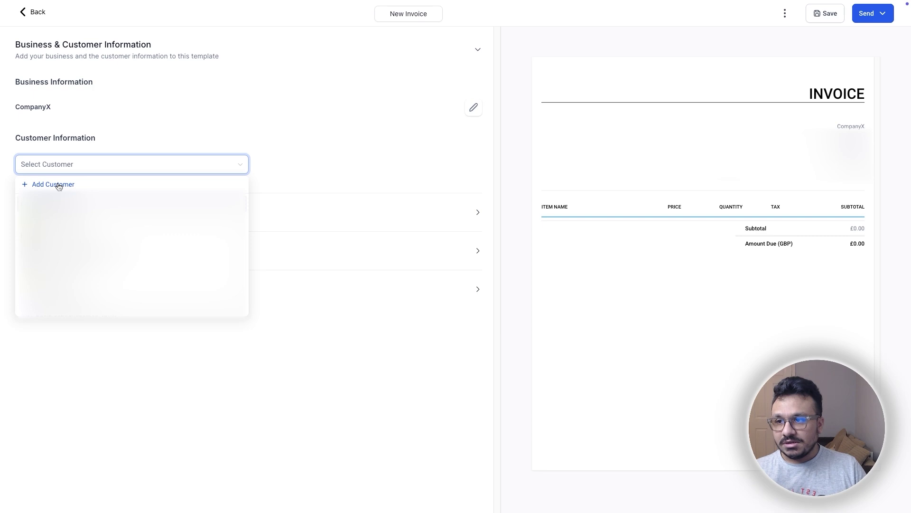
pyautogui.click(59, 187)
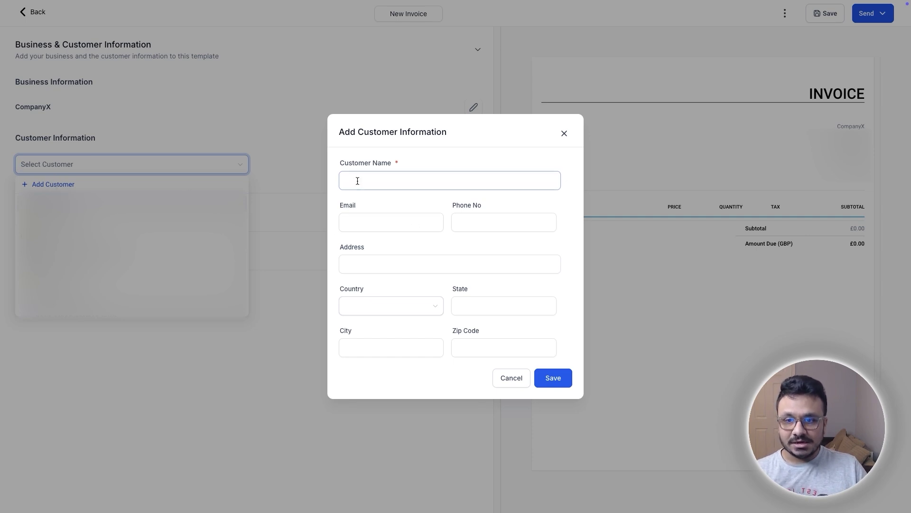
pyautogui.click(564, 133)
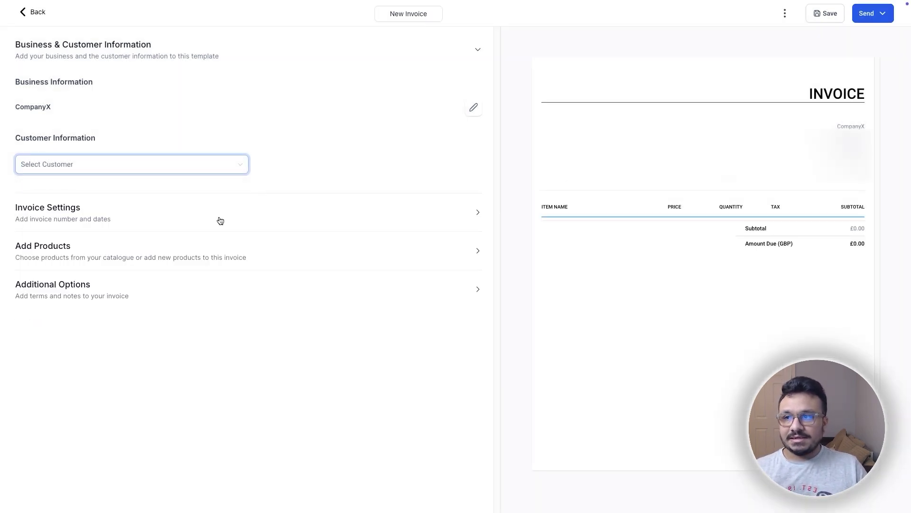
# Step: Add a product line to the invoice and start a new product named Web Design
pyautogui.click(227, 264)
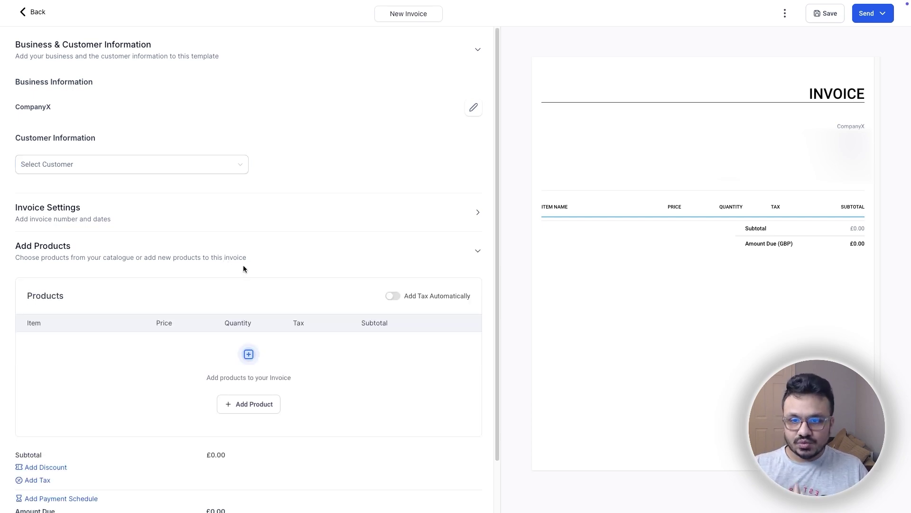
pyautogui.scroll(-1, 244, 266)
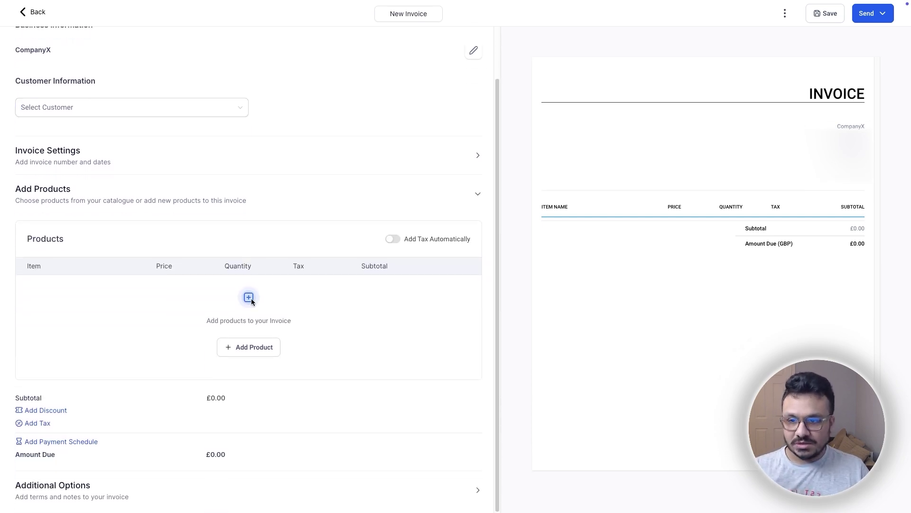
pyautogui.click(248, 350)
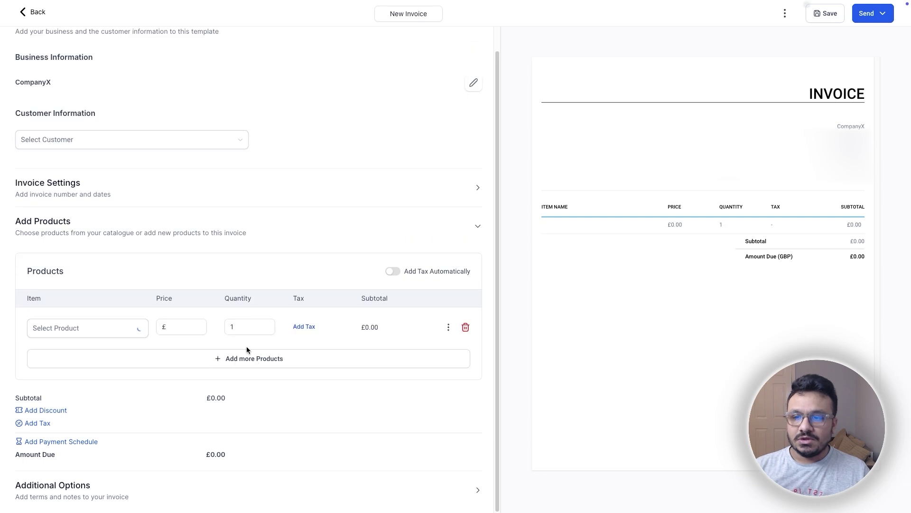
pyautogui.click(135, 335)
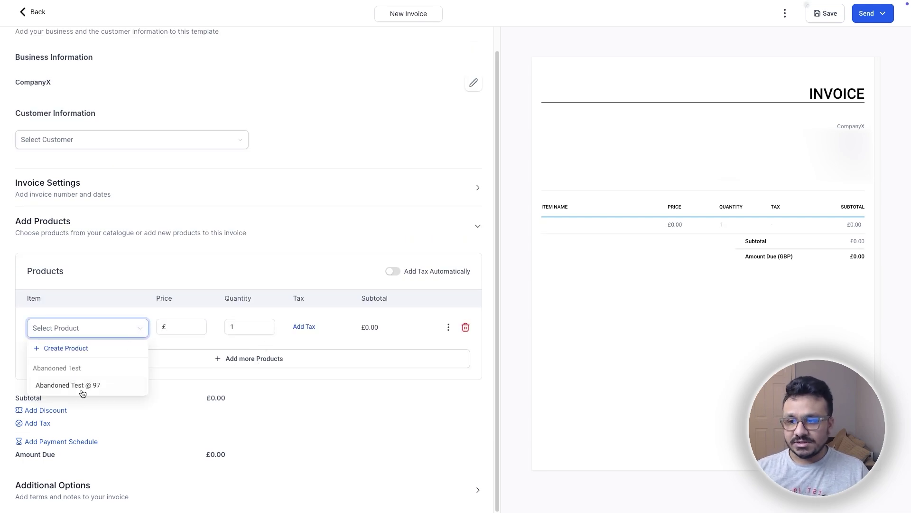
pyautogui.click(65, 349)
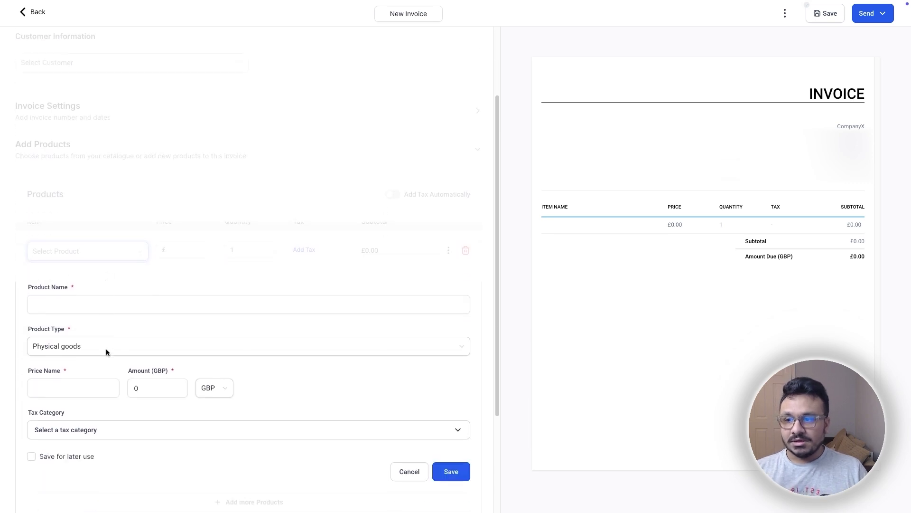
pyautogui.click(68, 305)
pyautogui.write('We')
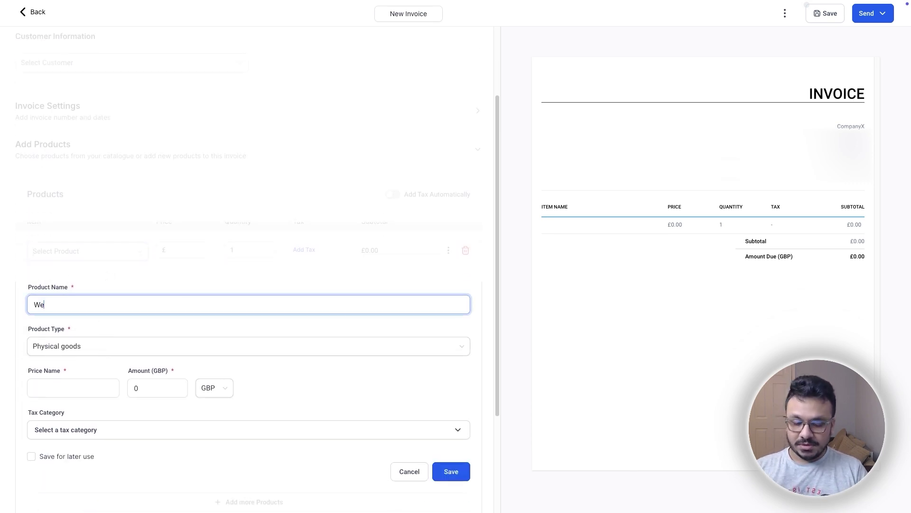
pyautogui.write('b Design')
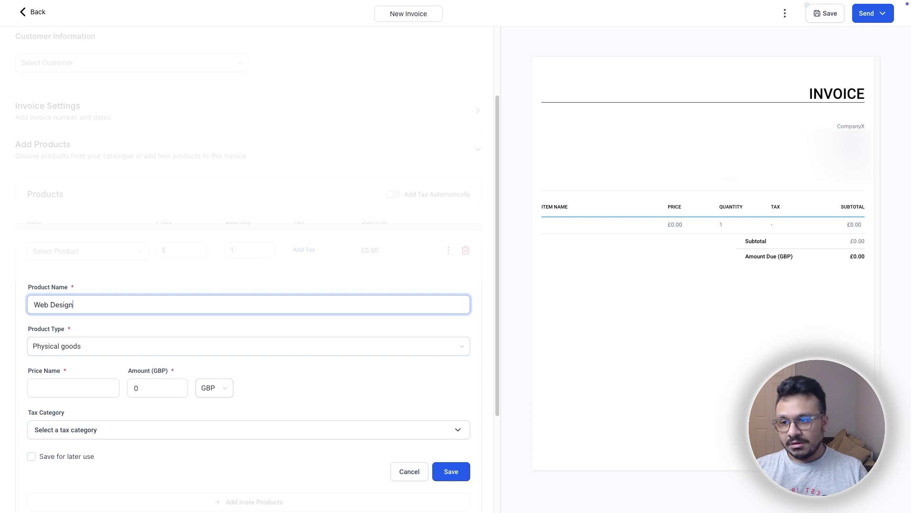
pyautogui.rightClick(62, 305)
# Step: Set the new product's price name to Web Design
pyautogui.click(47, 386)
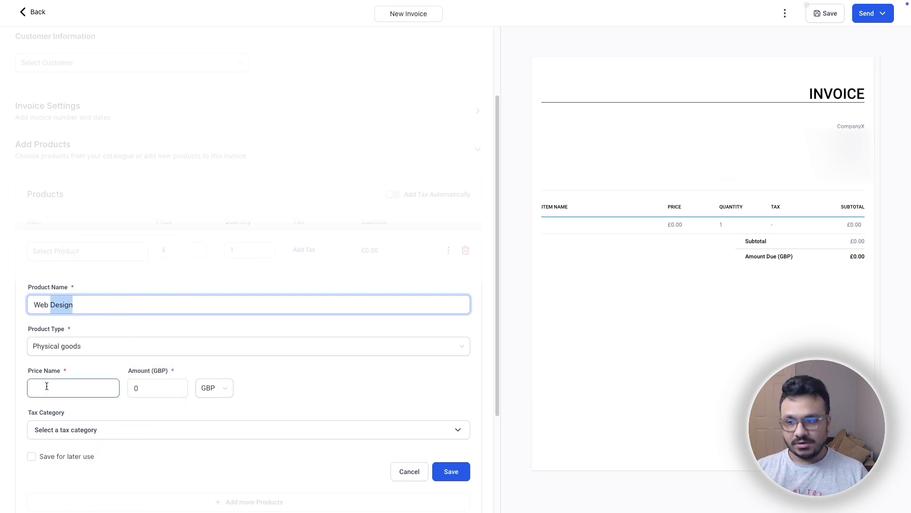
pyautogui.click(46, 386)
pyautogui.write('1000')
pyautogui.moveTo(52, 388); pyautogui.dragTo(2, 393)
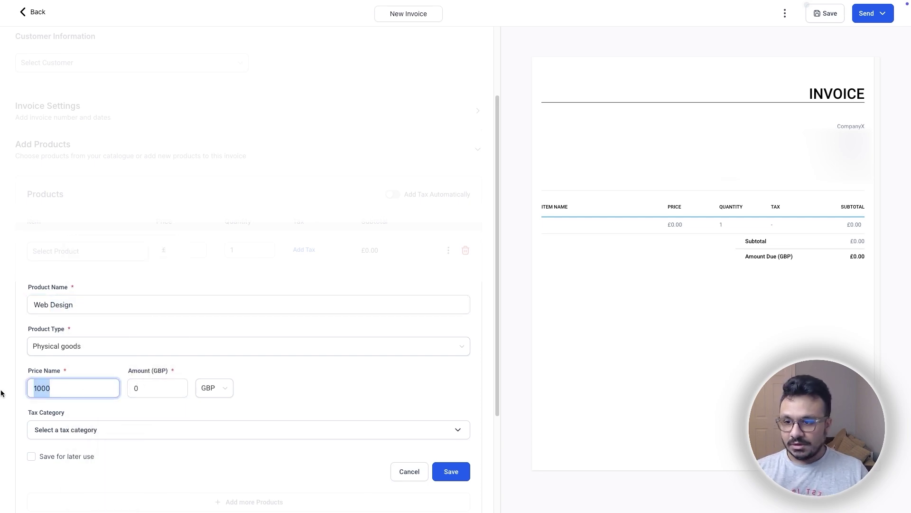
pyautogui.write('Web Design')
pyautogui.press('Tab')
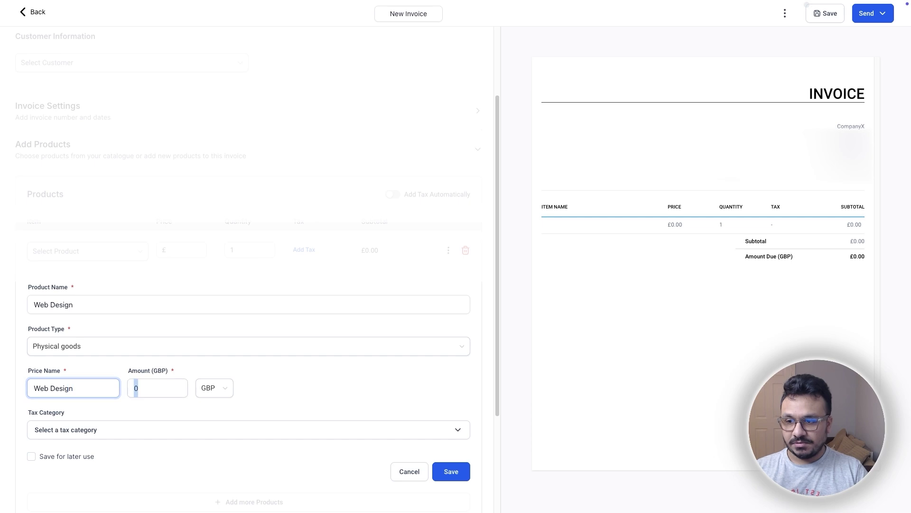
# Step: Set the product's amount to 1000 with USD as the currency and save it to the invoice
pyautogui.write('1000')
pyautogui.click(210, 396)
pyautogui.scroll(-3, 230, 295)
pyautogui.click(206, 264)
pyautogui.scroll(-2, 135, 407)
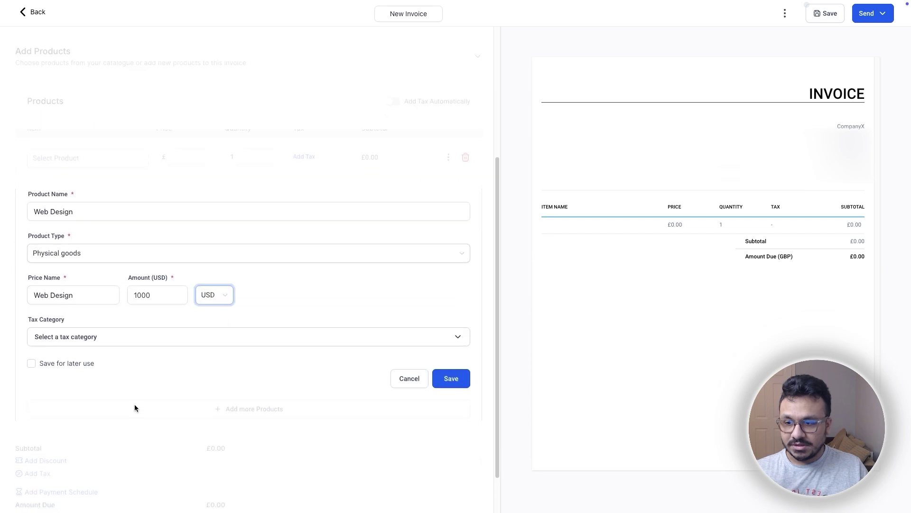
pyautogui.press('Return')
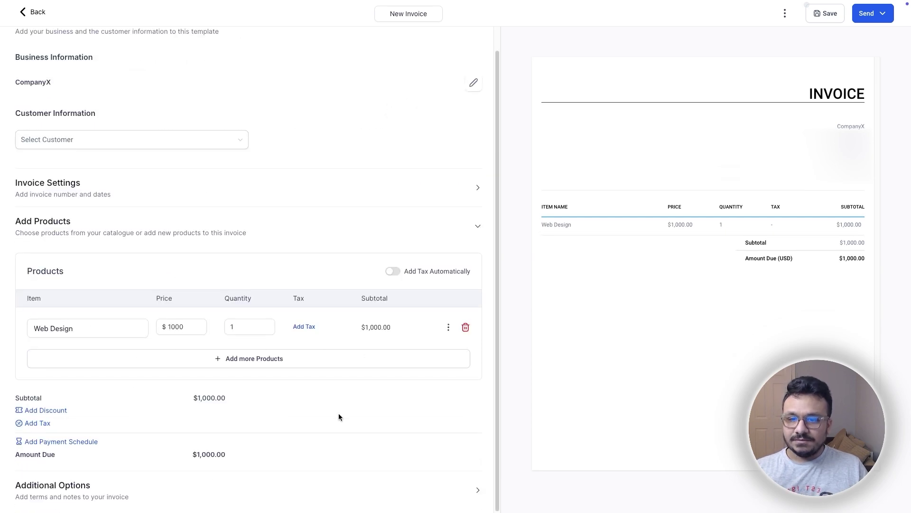
# Step: Search the existing customers by first name and assign the matching customer to the invoice
pyautogui.click(156, 146)
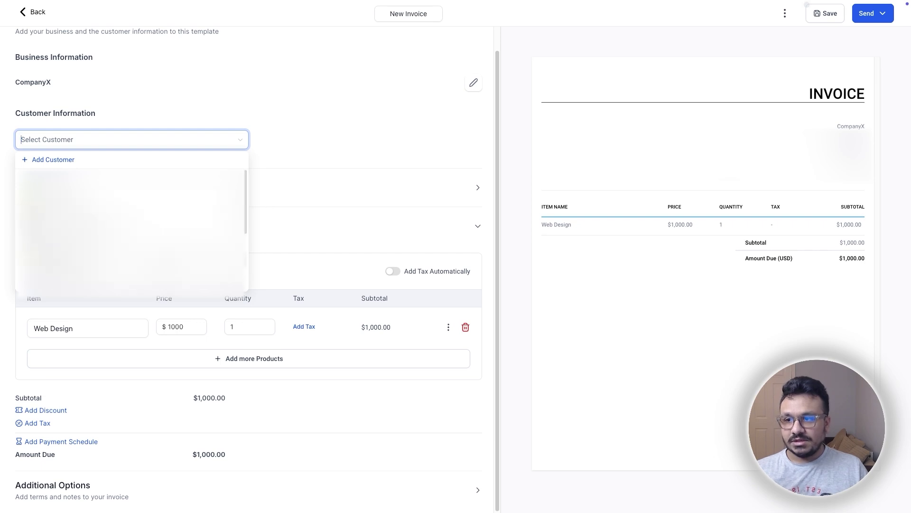
pyautogui.write('john')
pyautogui.click(60, 179)
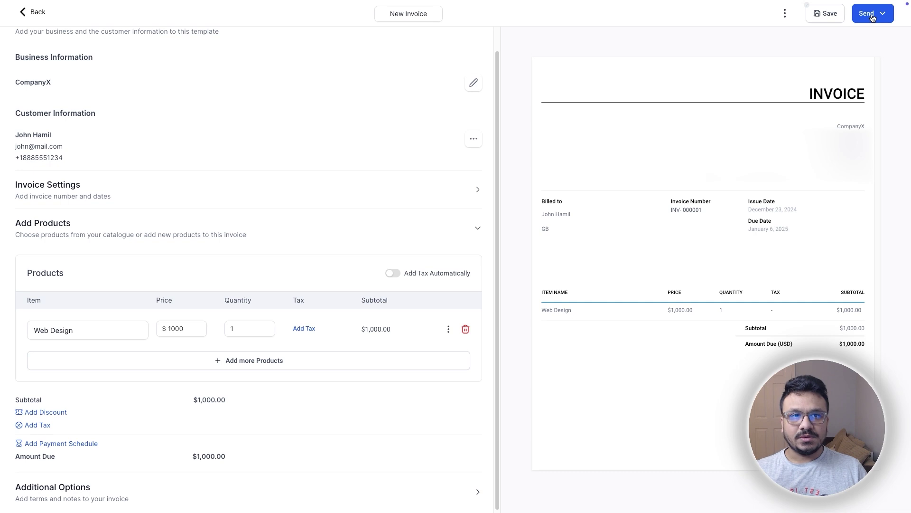
# Step: Save the invoice as a draft and return to the invoices list
pyautogui.click(836, 16)
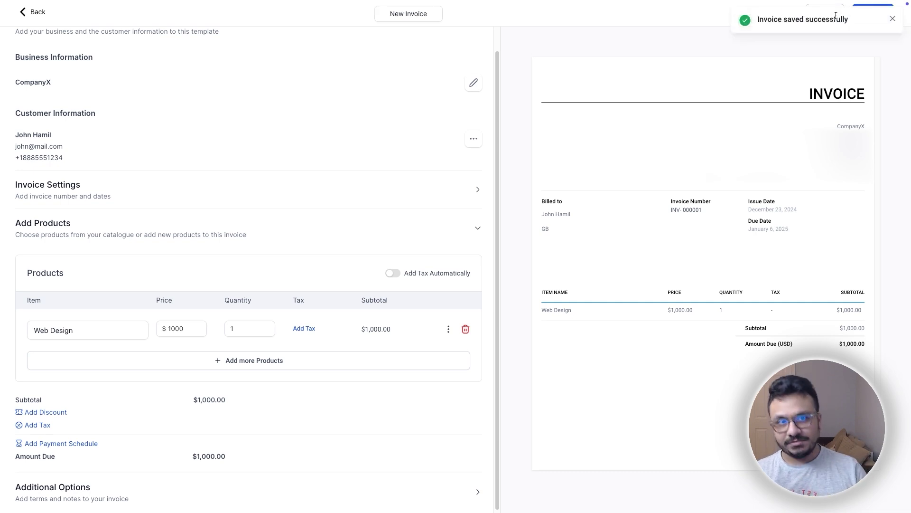
pyautogui.click(892, 20)
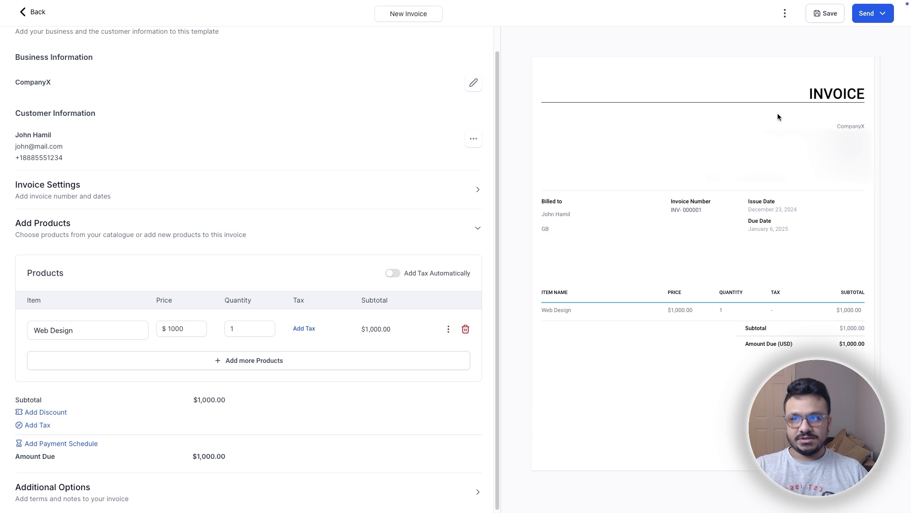
pyautogui.click(27, 12)
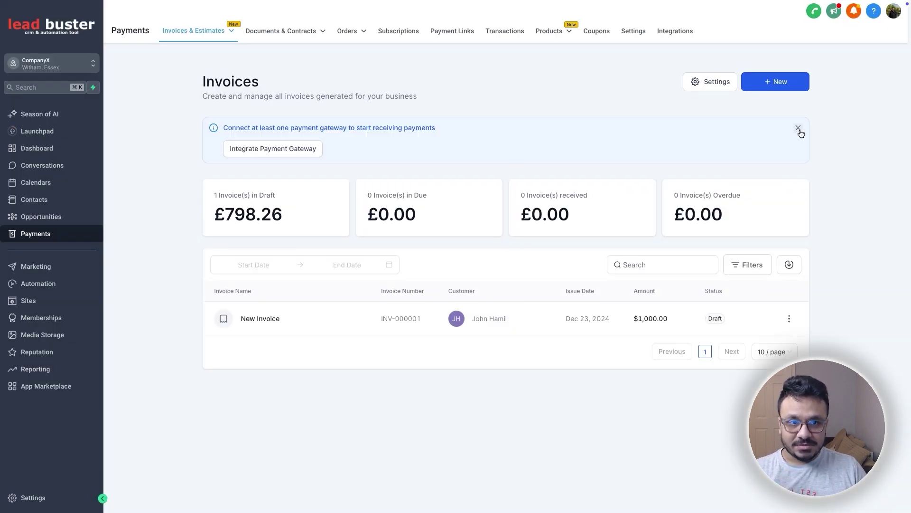
# Step: Dismiss the payment gateway notice on the invoices page and open the Payment Links page
pyautogui.click(798, 129)
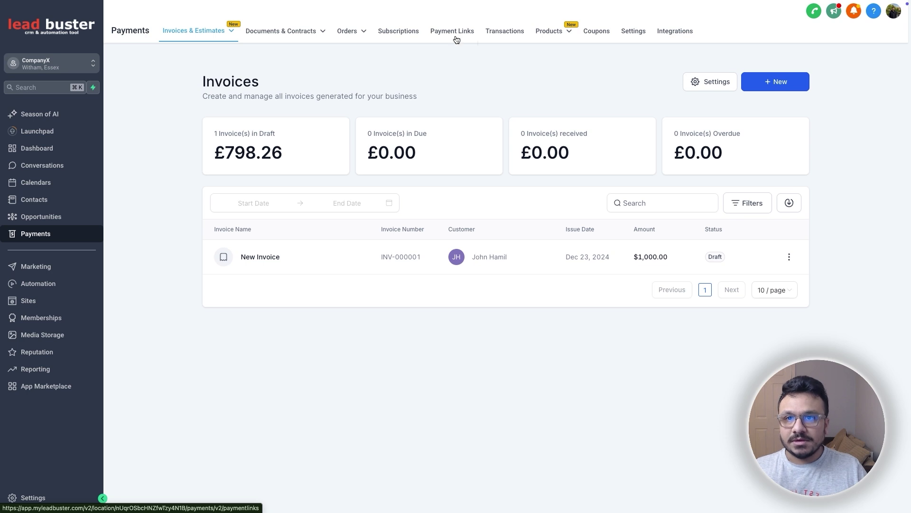
pyautogui.click(458, 31)
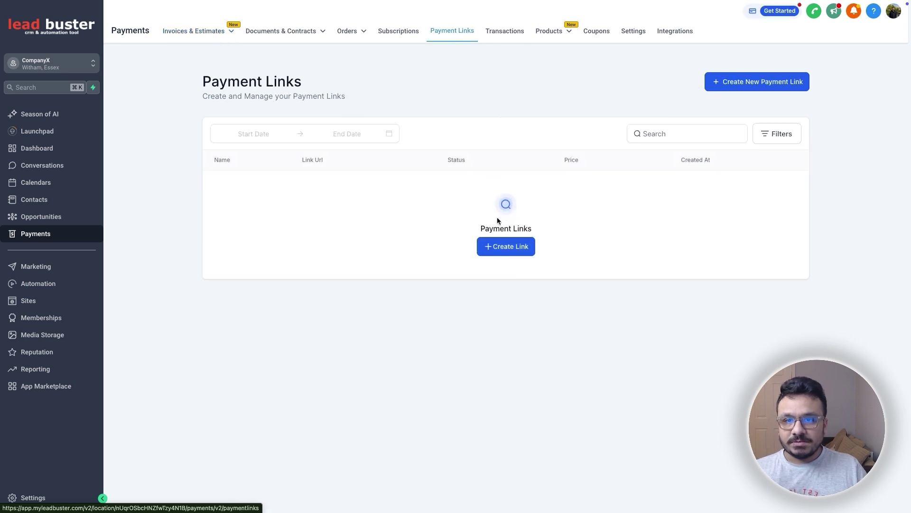
pyautogui.click(505, 246)
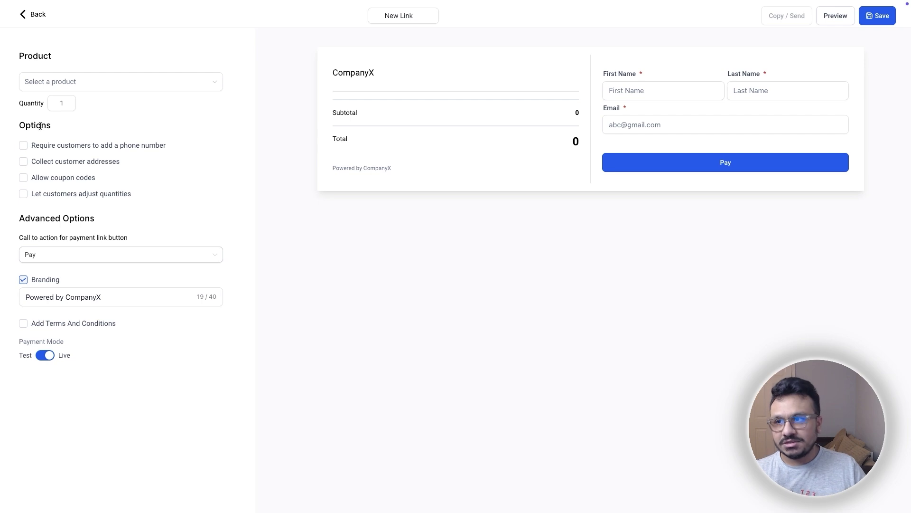
pyautogui.click(90, 86)
pyautogui.click(97, 118)
pyautogui.click(87, 90)
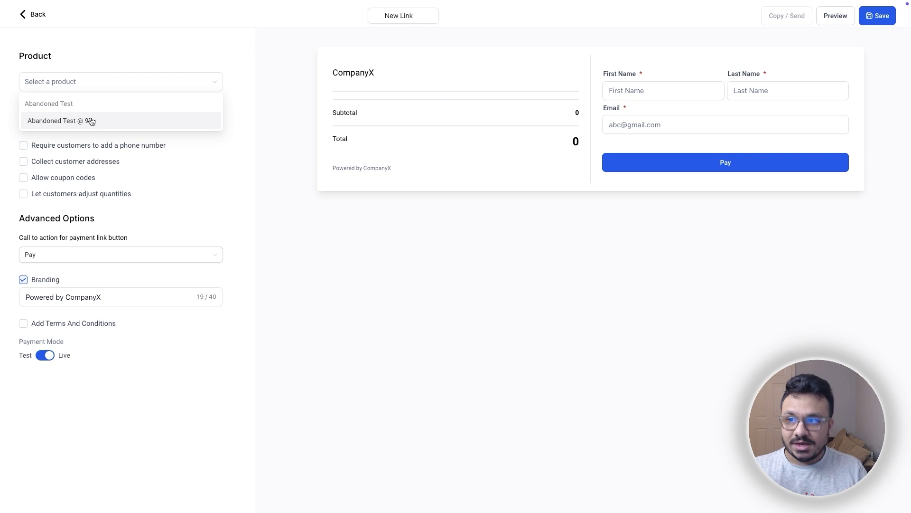
pyautogui.click(68, 33)
pyautogui.click(32, 14)
# Step: Start a new product in the product catalogue and name it Web Design
pyautogui.moveTo(550, 31)
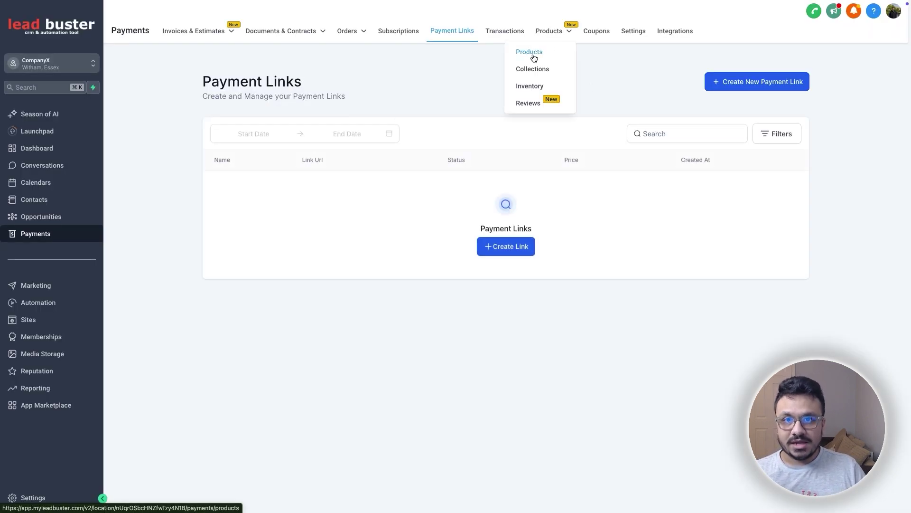
pyautogui.click(530, 52)
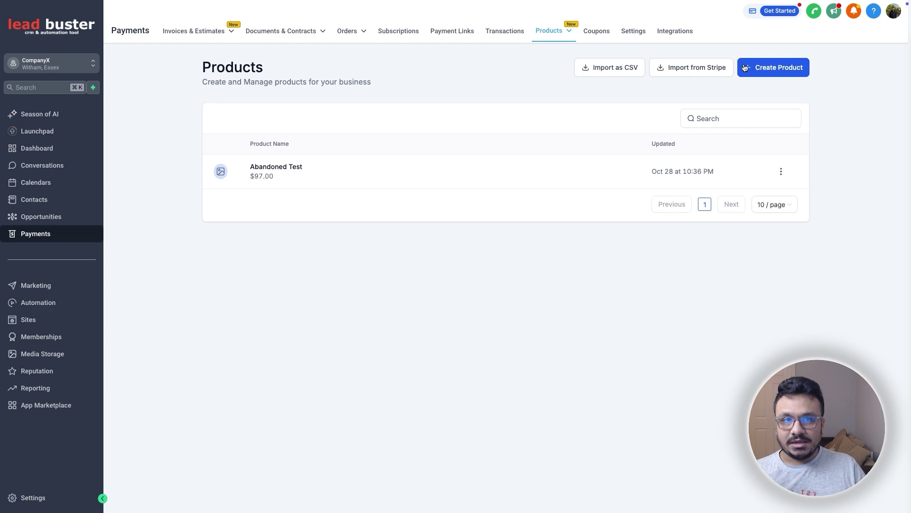
pyautogui.scroll(-1, 697, 114)
pyautogui.click(775, 24)
pyautogui.click(429, 153)
pyautogui.write('Web De')
pyautogui.scroll(-7, 409, 255)
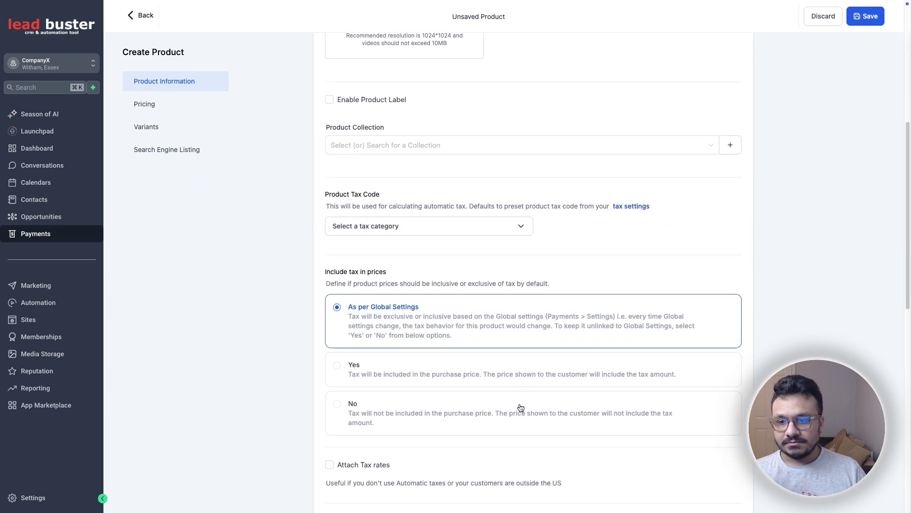
# Step: Set the product's one-time price to 1000 with USD as the currency
pyautogui.scroll(-7, 409, 255)
pyautogui.click(596, 279)
pyautogui.write('1000')
pyautogui.click(718, 280)
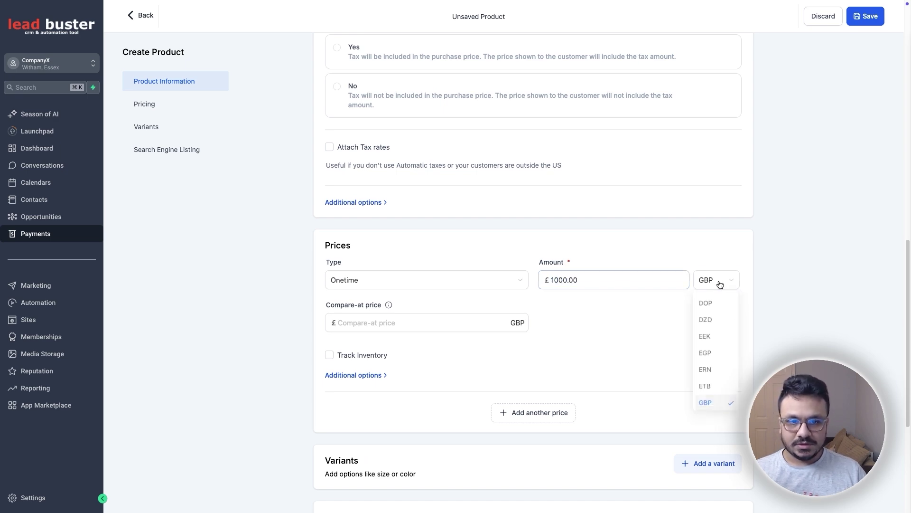
pyautogui.scroll(8, 773, 321)
pyautogui.scroll(-9, 773, 321)
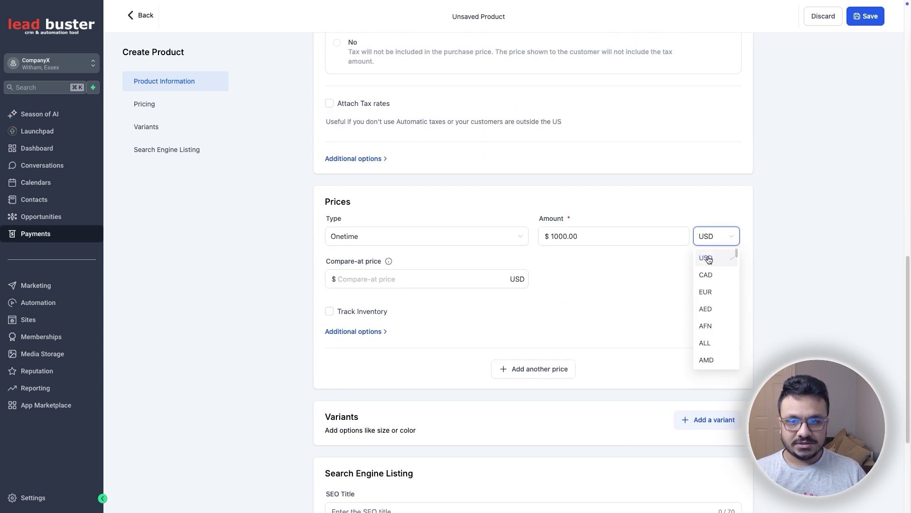
pyautogui.click(708, 257)
# Step: Save the new product, dismiss the notification and return to the products list
pyautogui.click(868, 16)
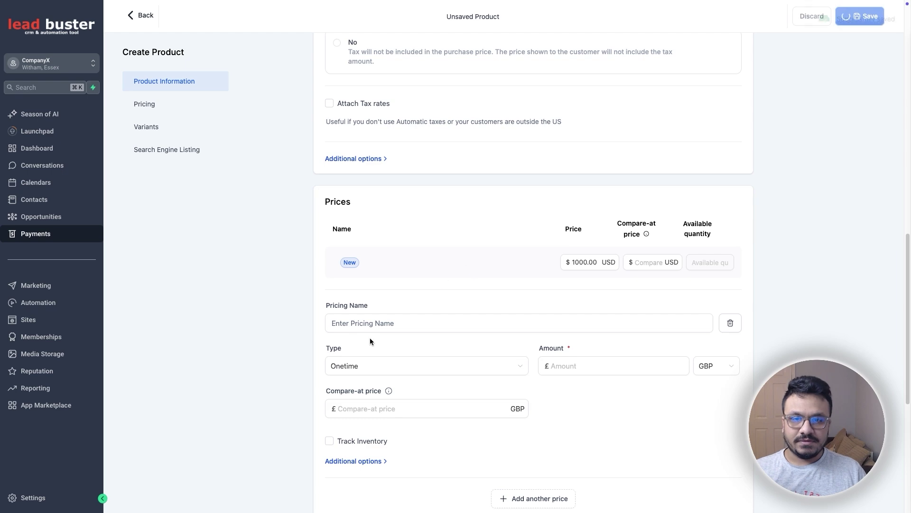
pyautogui.scroll(-6, 369, 337)
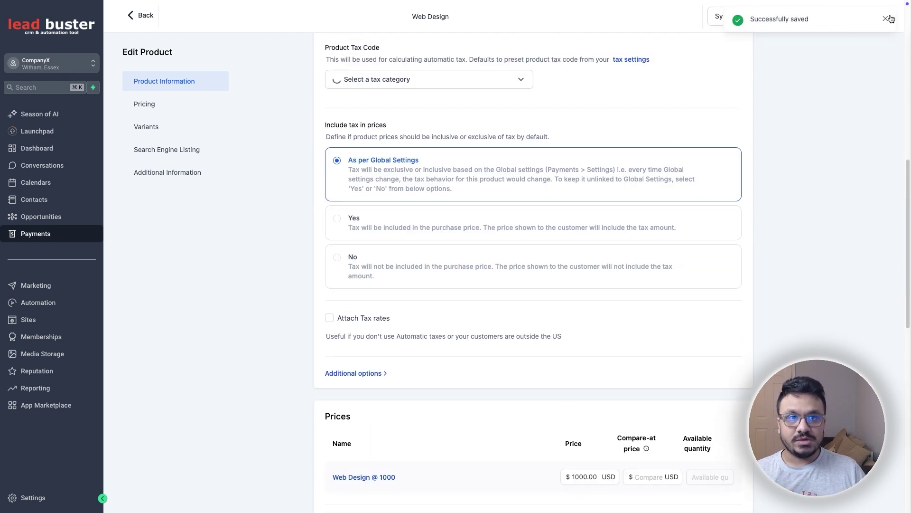
pyautogui.click(886, 19)
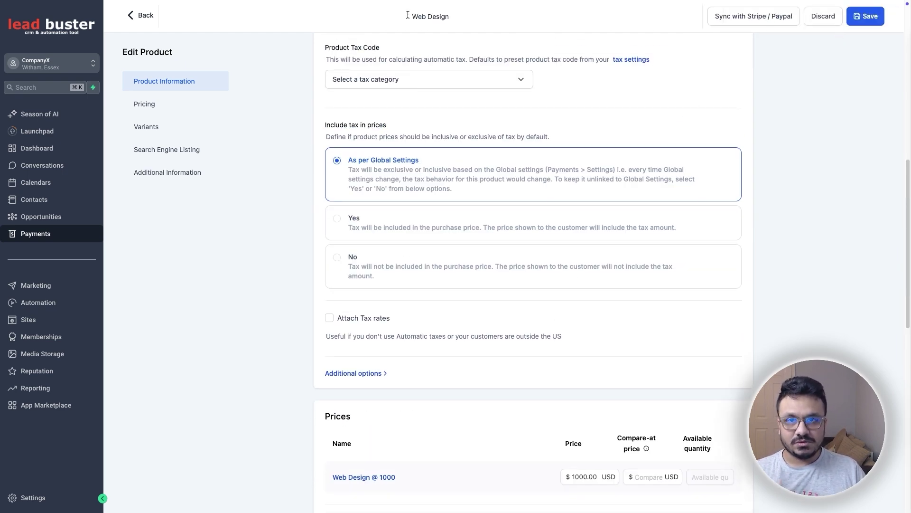
pyautogui.click(137, 18)
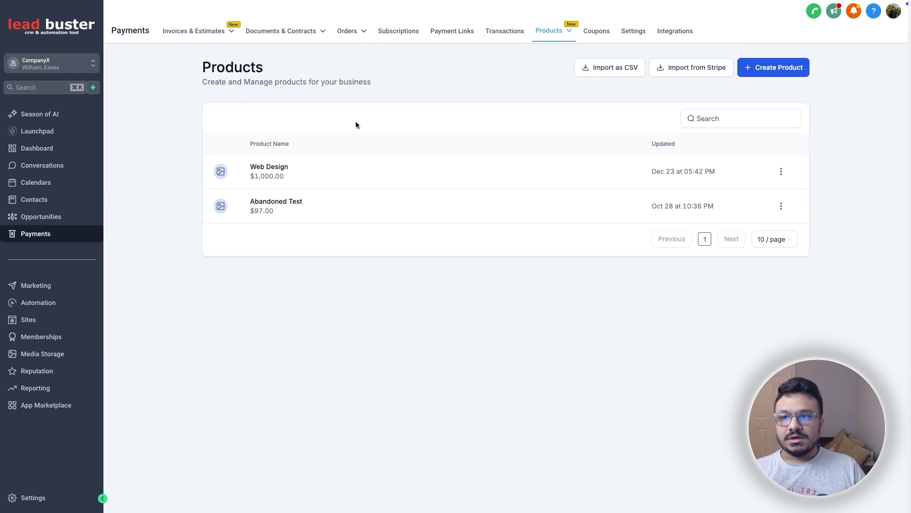
# Step: Start a new payment link and choose Web Design @ 1000 as its product
pyautogui.moveTo(246, 33)
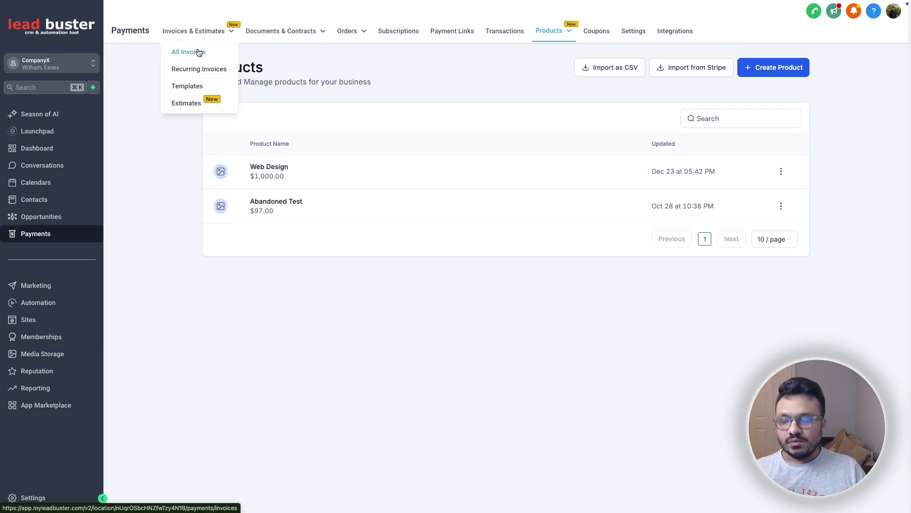
pyautogui.click(447, 32)
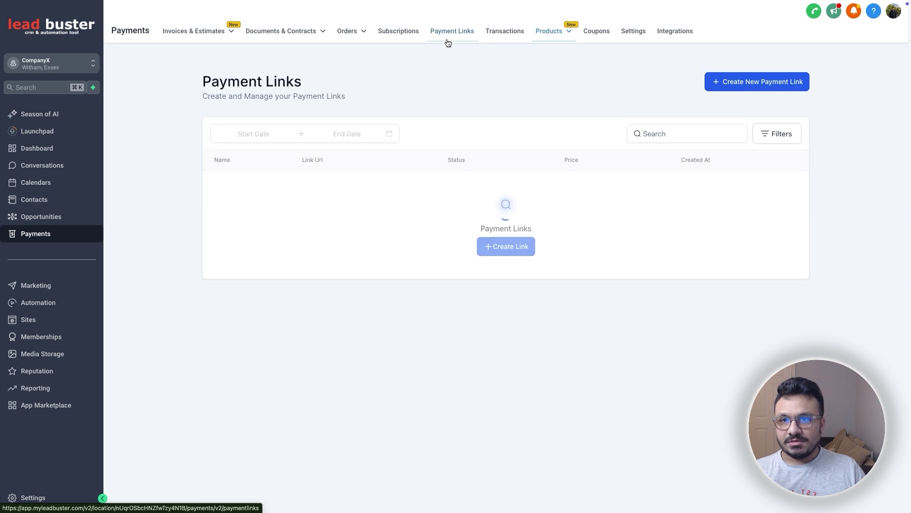
pyautogui.click(518, 258)
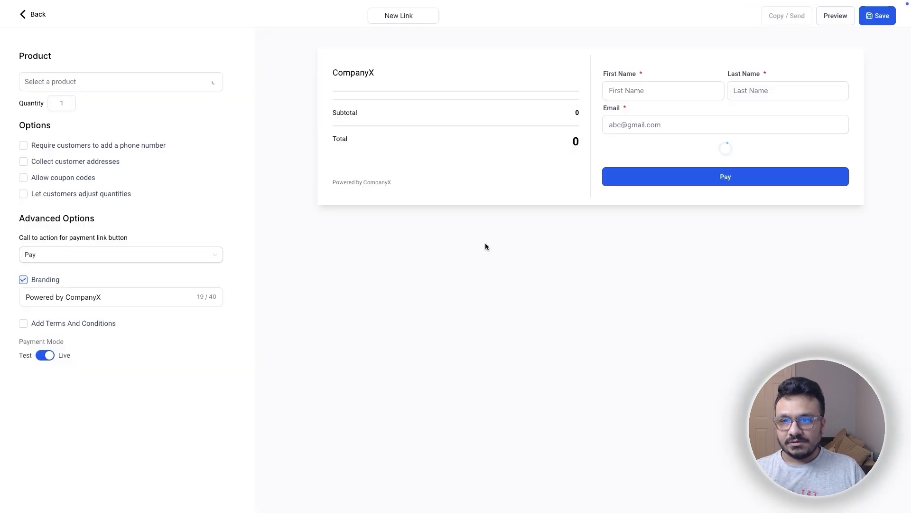
pyautogui.click(121, 86)
pyautogui.click(105, 123)
pyautogui.click(61, 103)
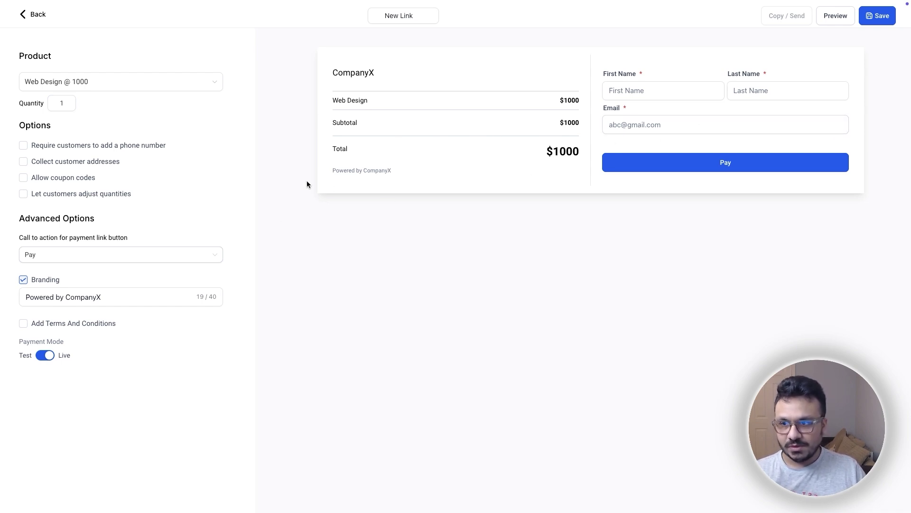
# Step: Review the call-to-action choices for the payment button and switch the payment mode to Test and back to Live
pyautogui.click(51, 261)
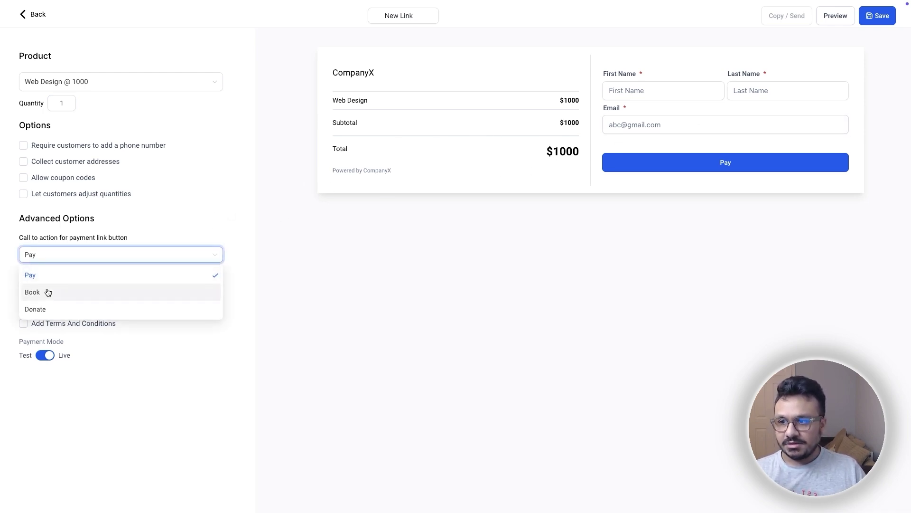
pyautogui.click(77, 262)
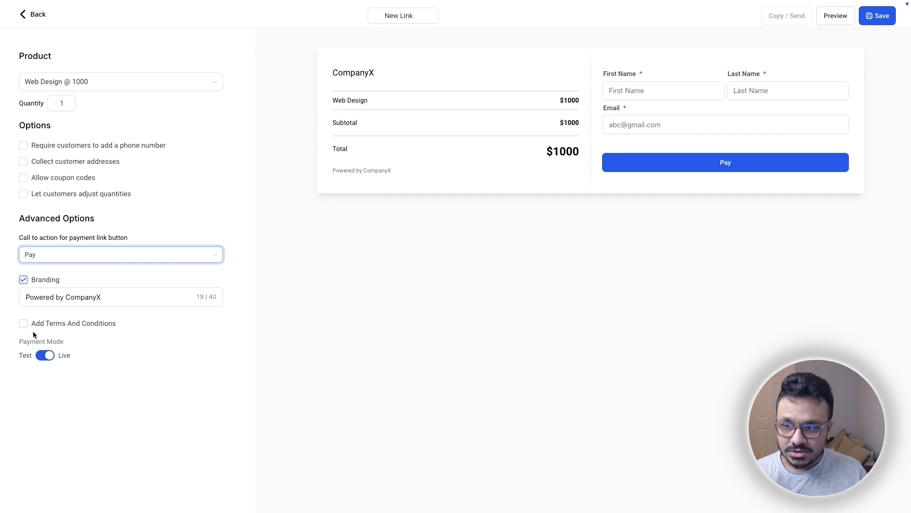
pyautogui.click(44, 356)
pyautogui.click(45, 358)
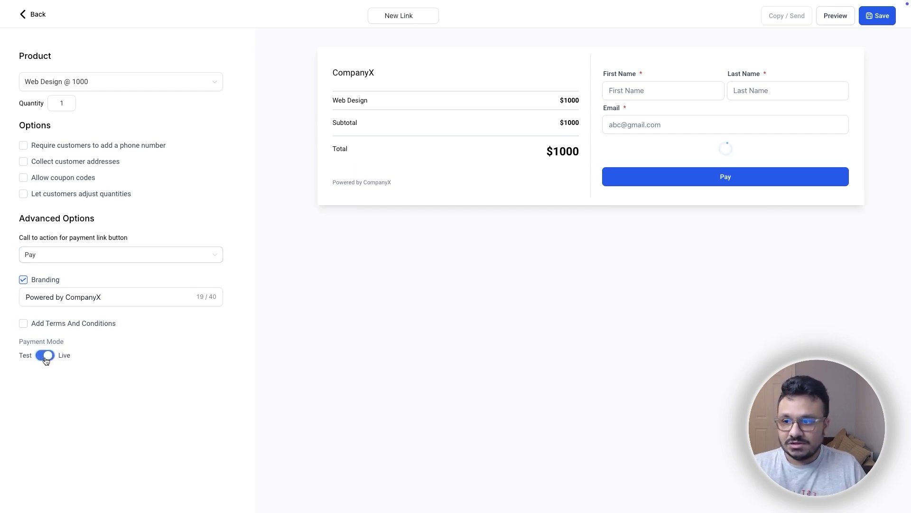
# Step: Preview the payment link's checkout page, return to its editor and leave it
pyautogui.click(834, 18)
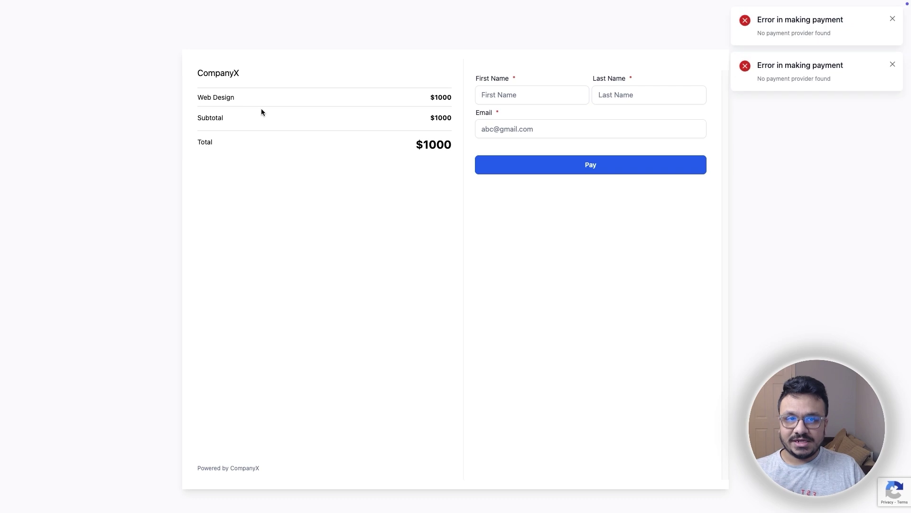
pyautogui.click(133, 6)
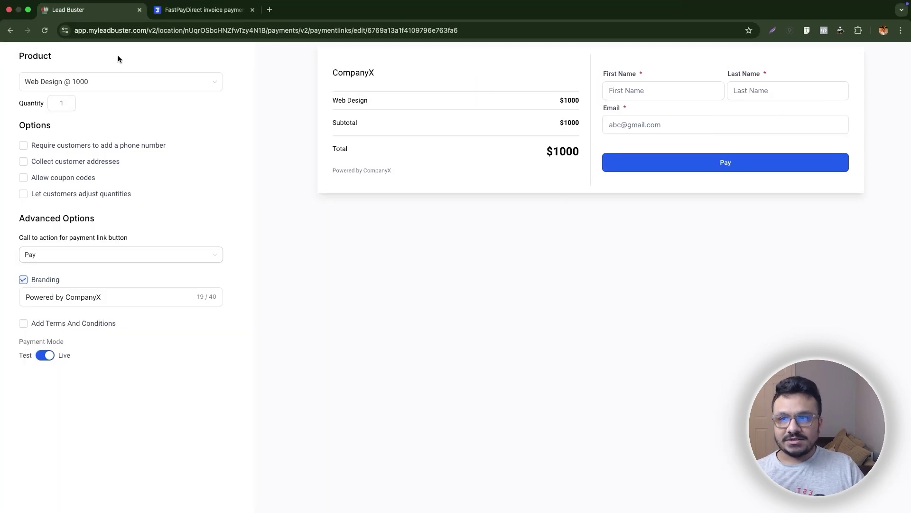
pyautogui.click(27, 20)
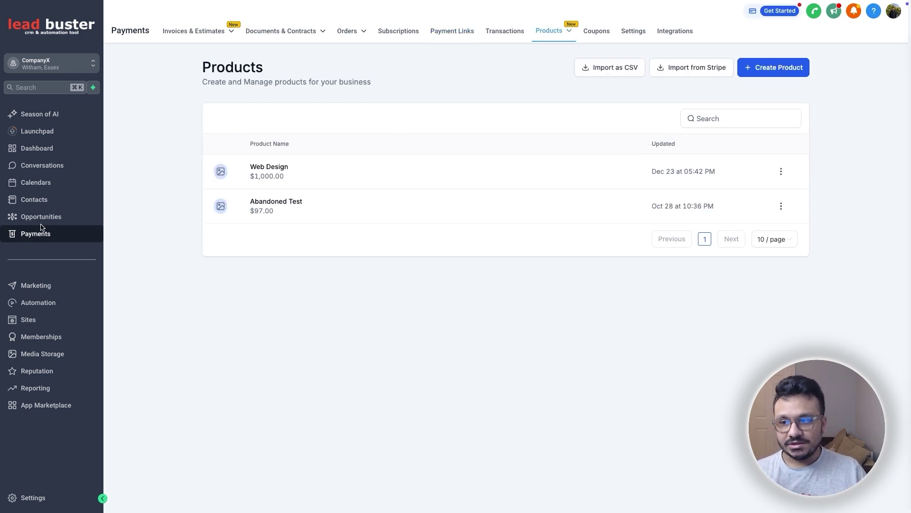
# Step: Create a new funnel from blank in the Sites area, named Order Form Funnel
pyautogui.click(31, 320)
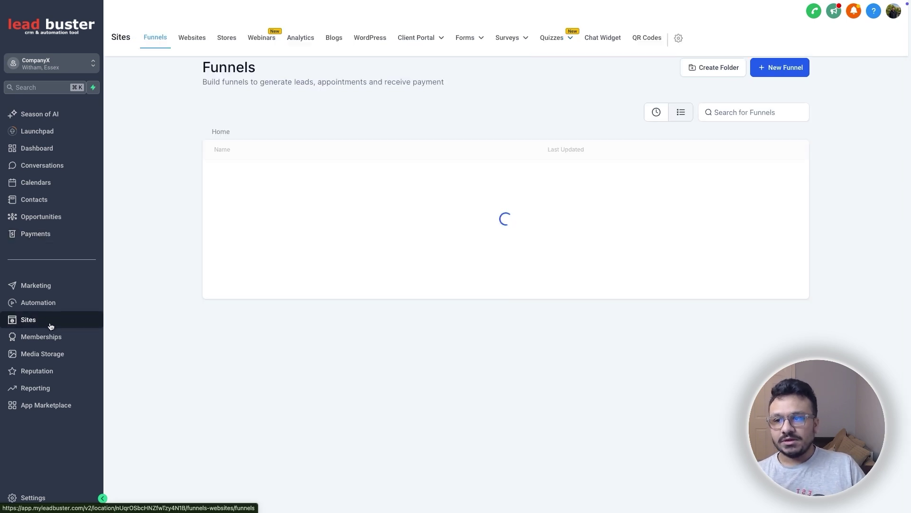
pyautogui.click(759, 72)
pyautogui.click(310, 278)
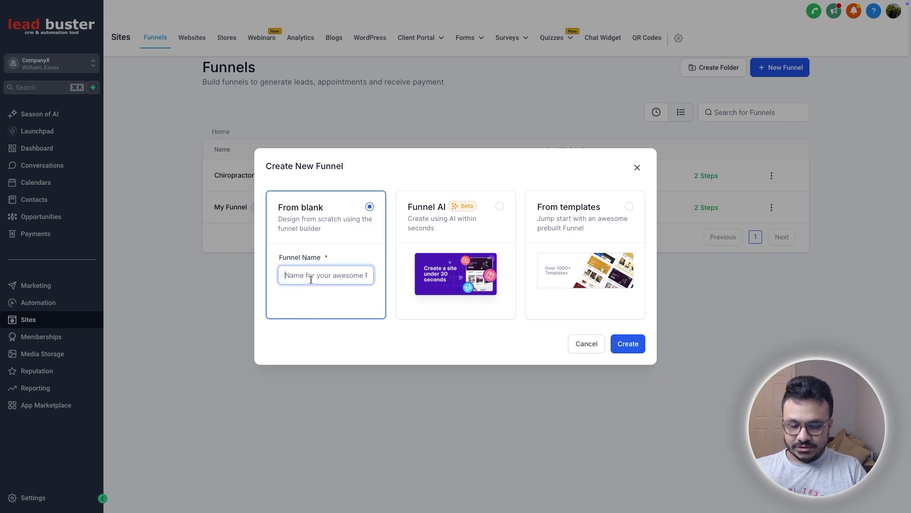
pyautogui.write('Order')
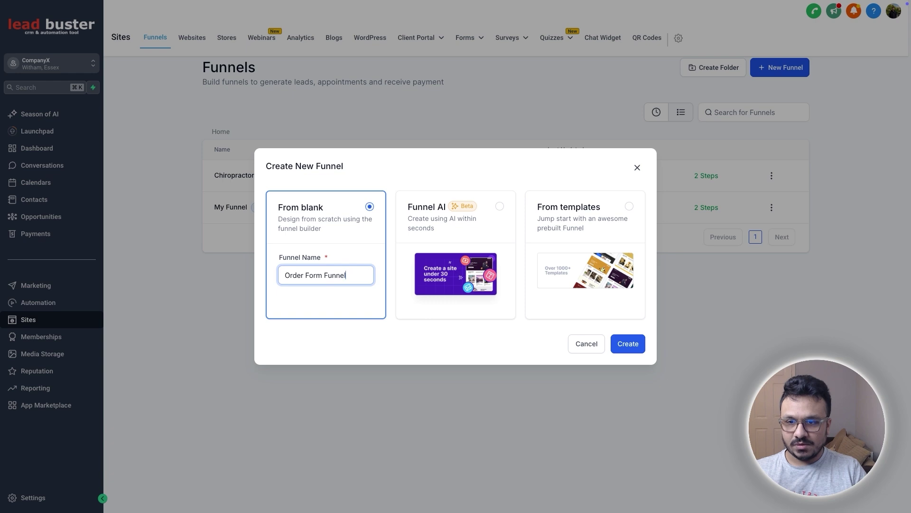
pyautogui.write(' Form Funnel')
pyautogui.click(626, 343)
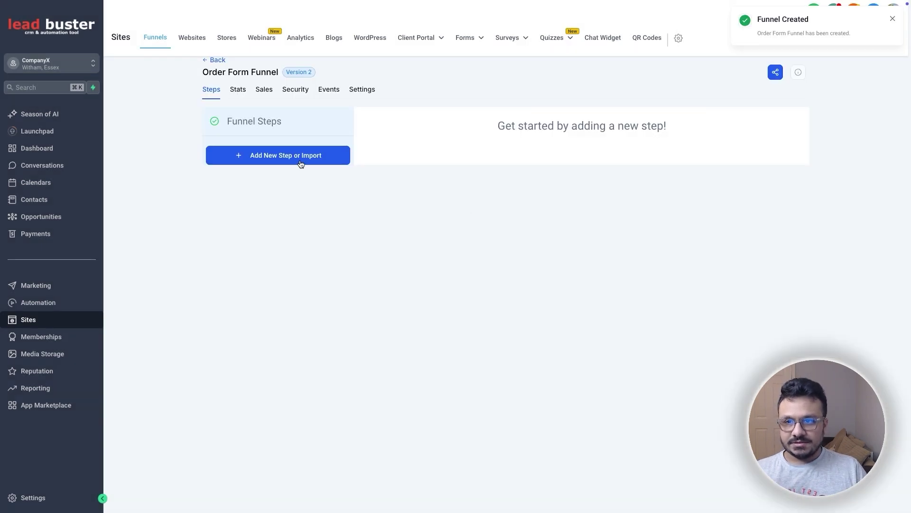
# Step: Add a new step to the funnel with the page name Payment Page
pyautogui.click(301, 155)
pyautogui.click(497, 215)
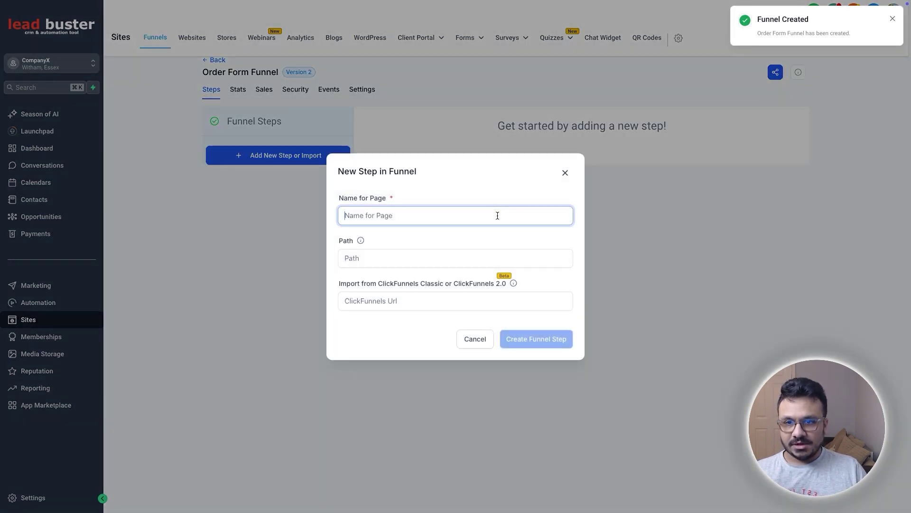
pyautogui.write('Paymen')
pyautogui.press('BackSpace')
pyautogui.press('BackSpace')
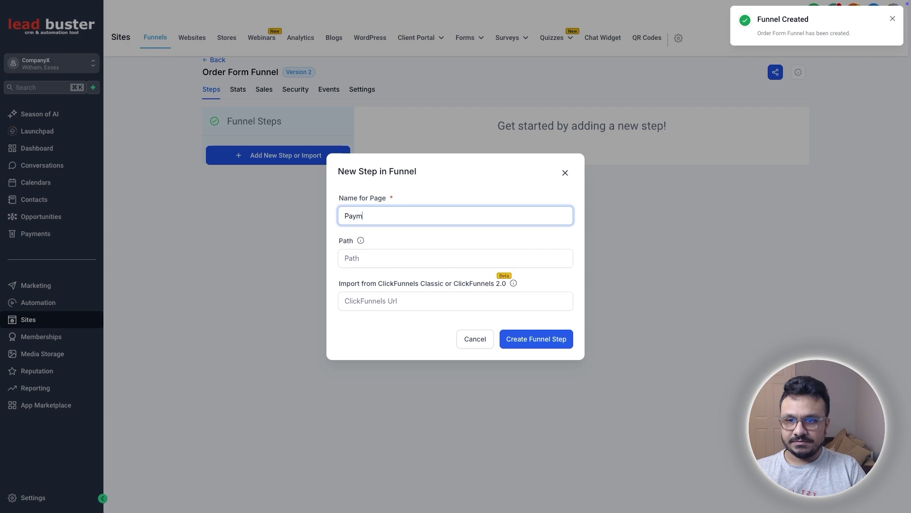
pyautogui.write('ment Page')
pyautogui.click(546, 339)
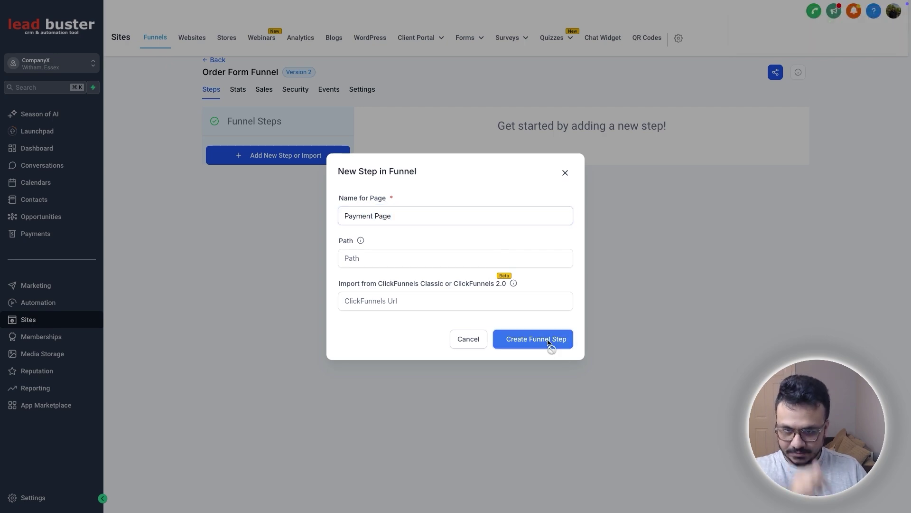
# Step: Open the Payment Page in the page builder in a new tab and close the payment link preview tab
pyautogui.click(399, 309)
pyautogui.click(401, 287)
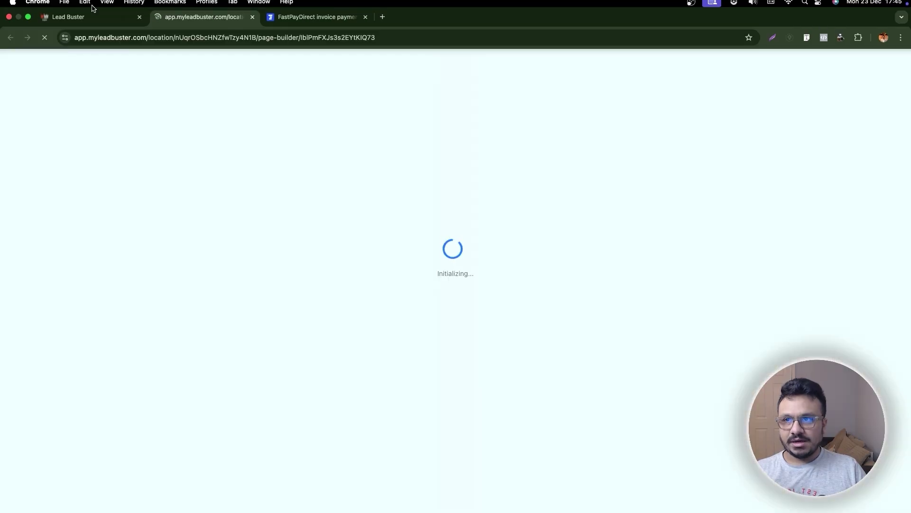
pyautogui.click(365, 21)
pyautogui.click(130, 25)
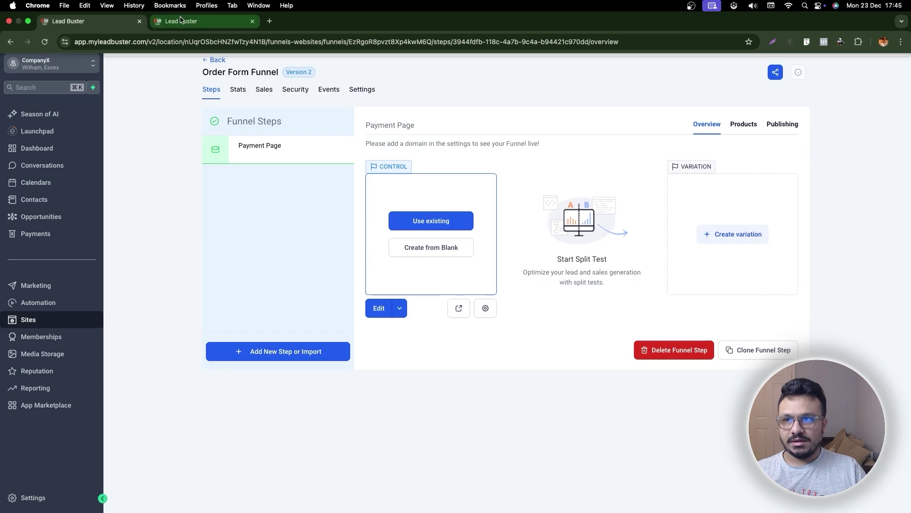
pyautogui.click(217, 22)
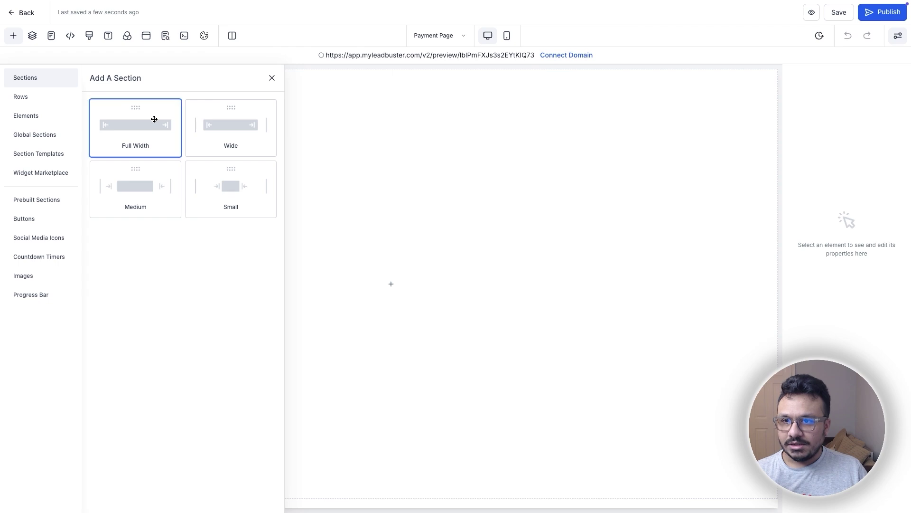
# Step: Add a full-width section with a one-column row to the page and open the element choices for that column
pyautogui.moveTo(155, 119); pyautogui.dragTo(537, 109)
pyautogui.click(391, 103)
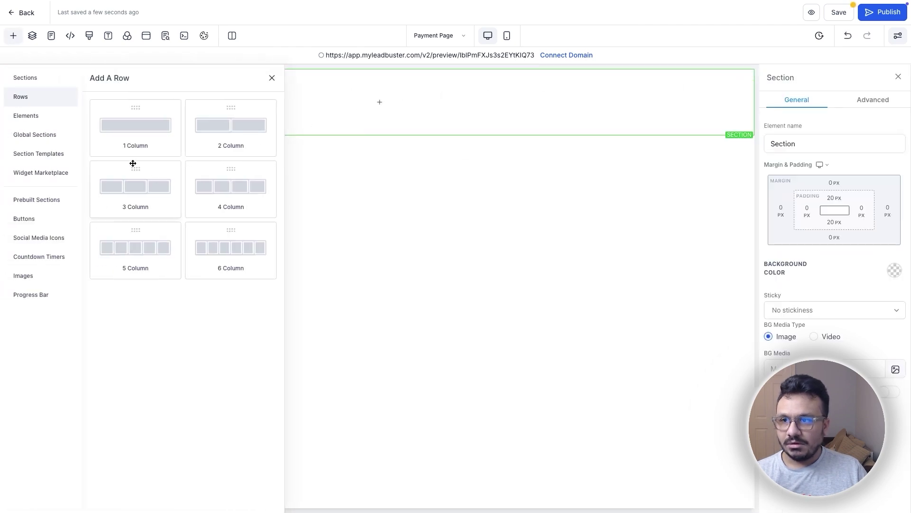
pyautogui.moveTo(135, 127); pyautogui.dragTo(203, 144)
pyautogui.click(378, 112)
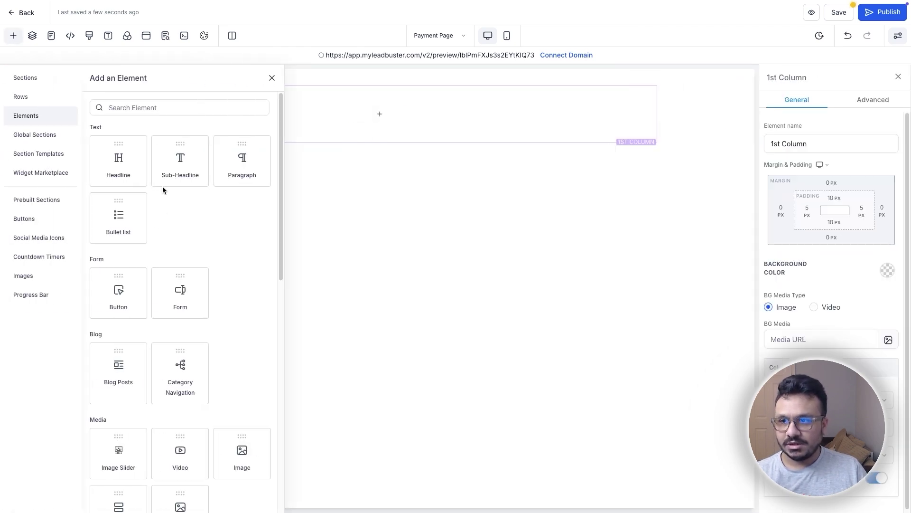
# Step: Add a headline to the empty column and set its text to Make Payment
pyautogui.moveTo(142, 159); pyautogui.dragTo(407, 100)
pyautogui.tripleClick(406, 100)
pyautogui.write('Make Payment')
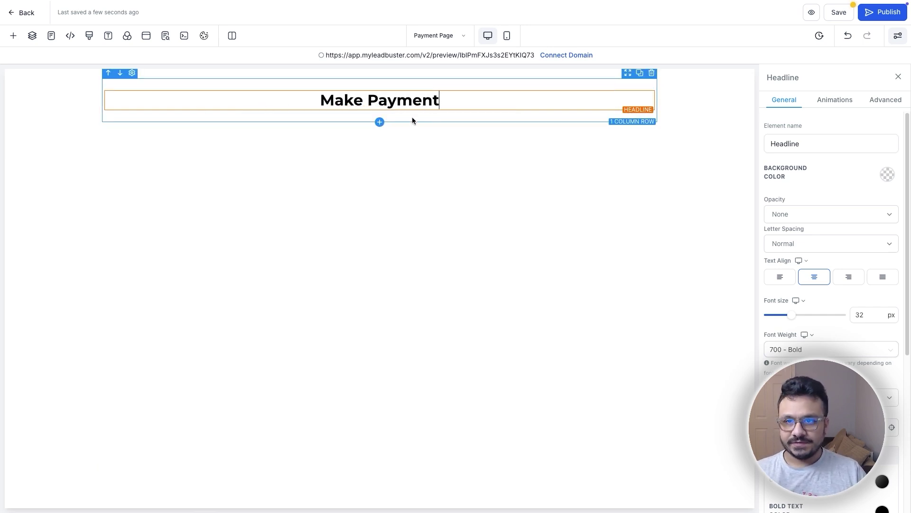
# Step: Add a 2 Step Order element directly below the Make Payment headline
pyautogui.click(379, 111)
pyautogui.scroll(-15, 190, 280)
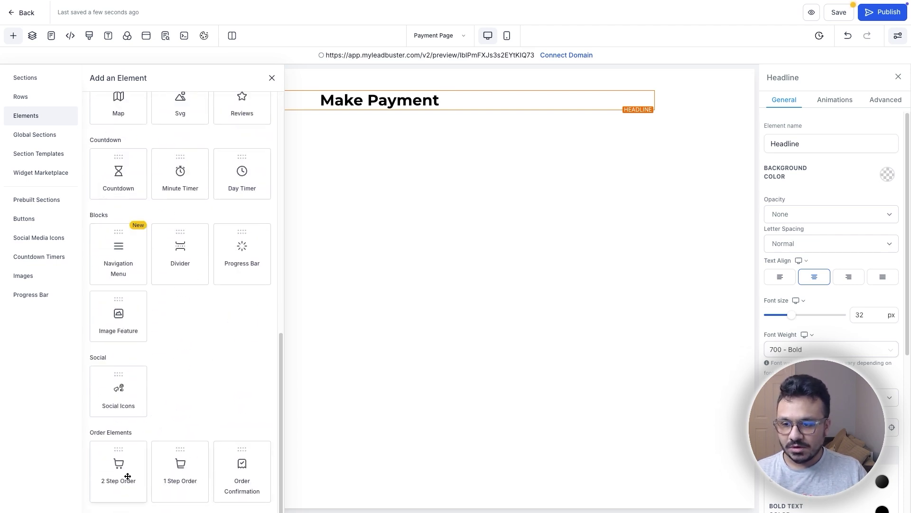
pyautogui.moveTo(128, 476); pyautogui.dragTo(418, 268)
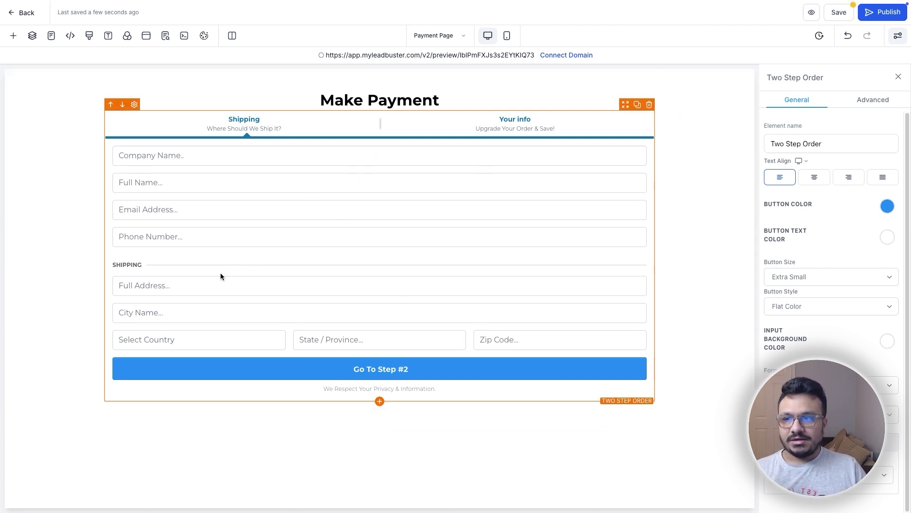
# Step: In Step #1 of the order form, hide the company name and the shipping fields, and keep the phone number shown
pyautogui.click(855, 101)
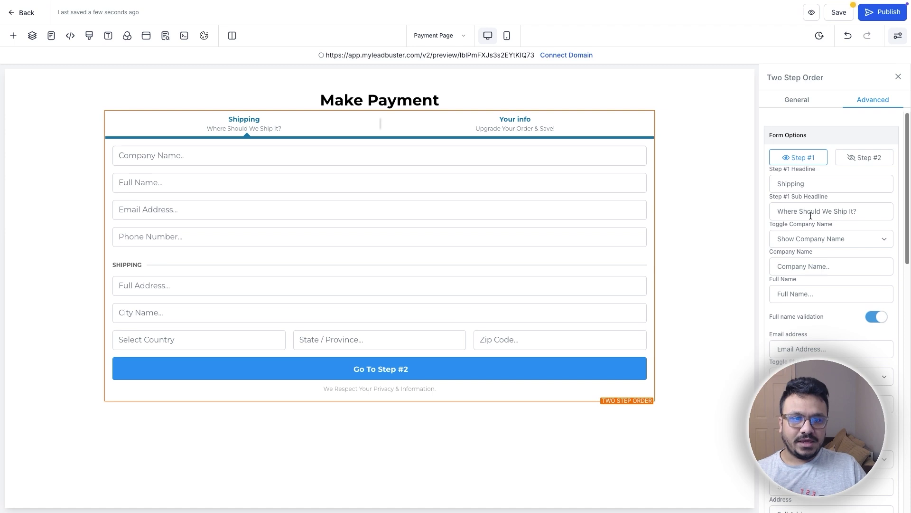
pyautogui.click(828, 240)
pyautogui.click(807, 250)
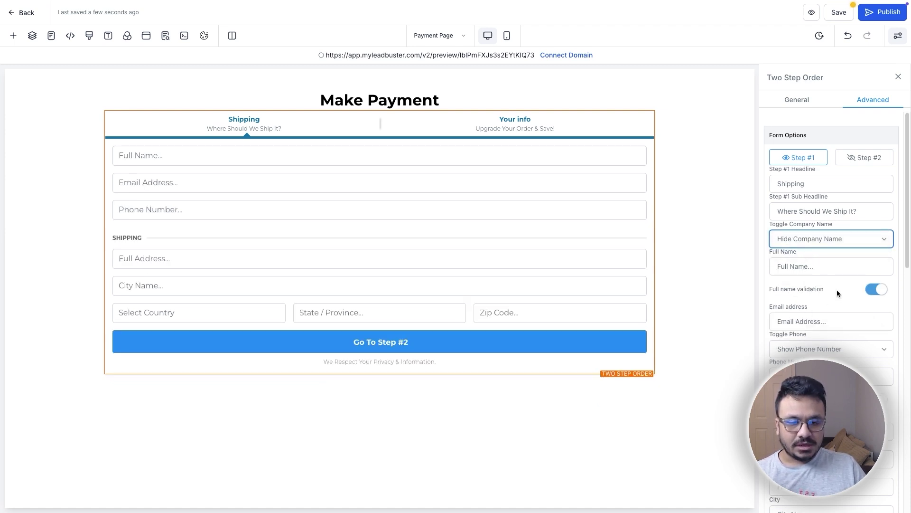
pyautogui.scroll(-1, 840, 290)
pyautogui.click(836, 415)
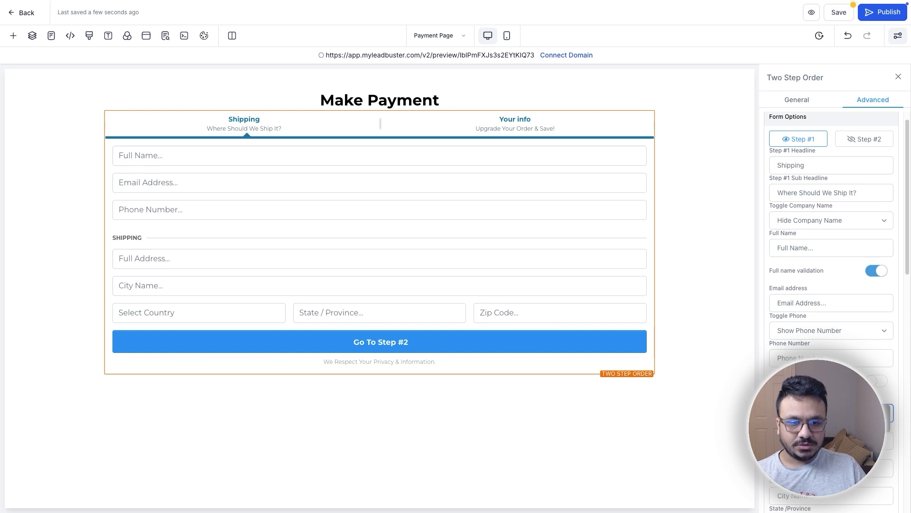
pyautogui.click(830, 430)
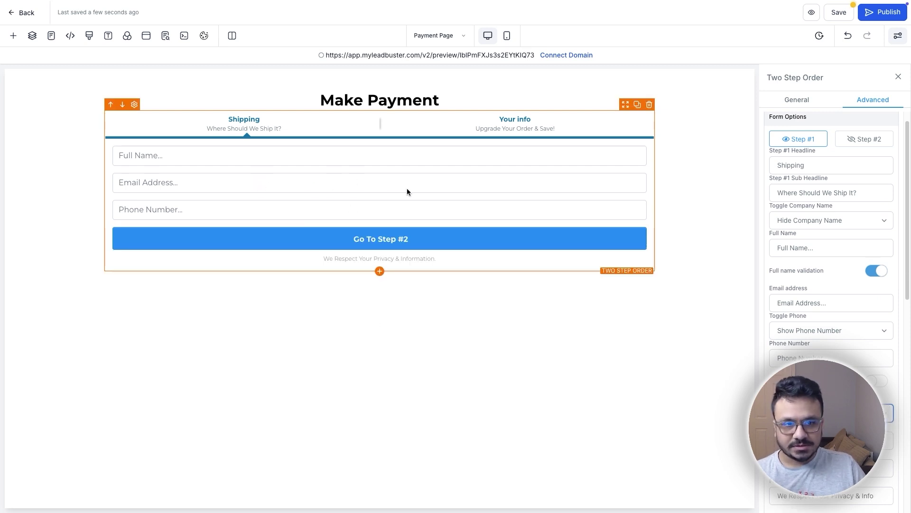
pyautogui.click(826, 332)
pyautogui.click(814, 341)
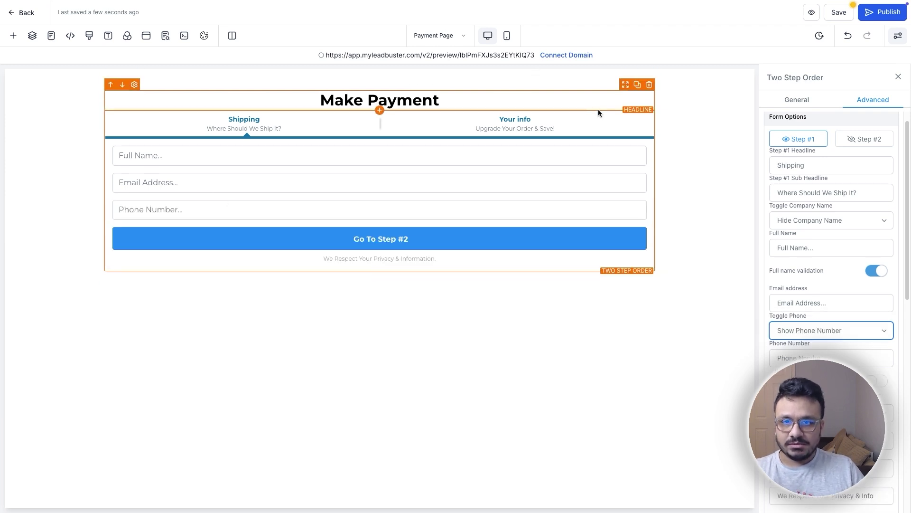
# Step: Show Step #2 of the order form on the canvas and save the page
pyautogui.click(864, 137)
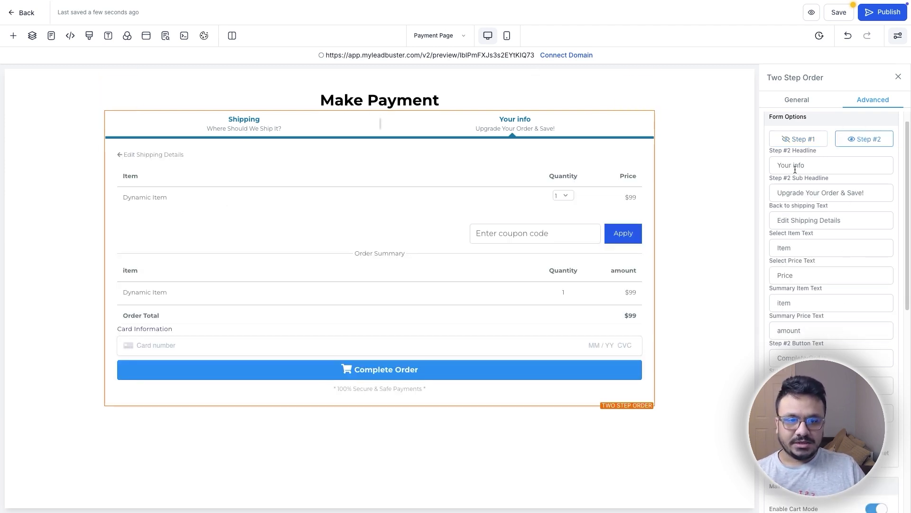
pyautogui.click(849, 17)
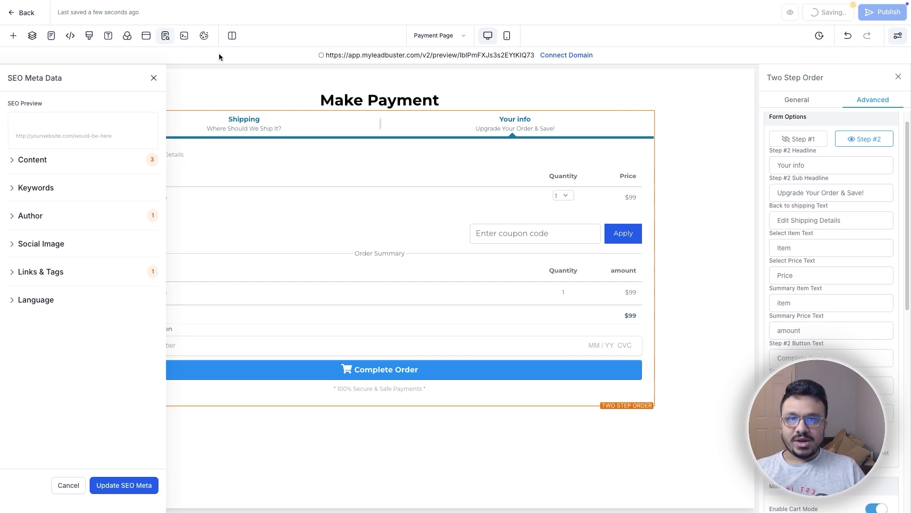
# Step: Return to the Order Form Funnel's steps and open the product list of the Payment Page
pyautogui.moveTo(260, 7)
pyautogui.click(95, 21)
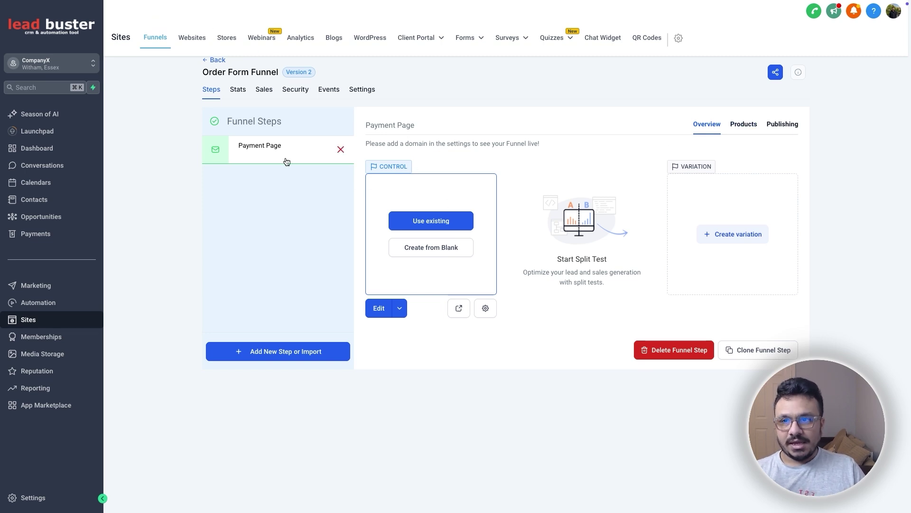
pyautogui.click(264, 154)
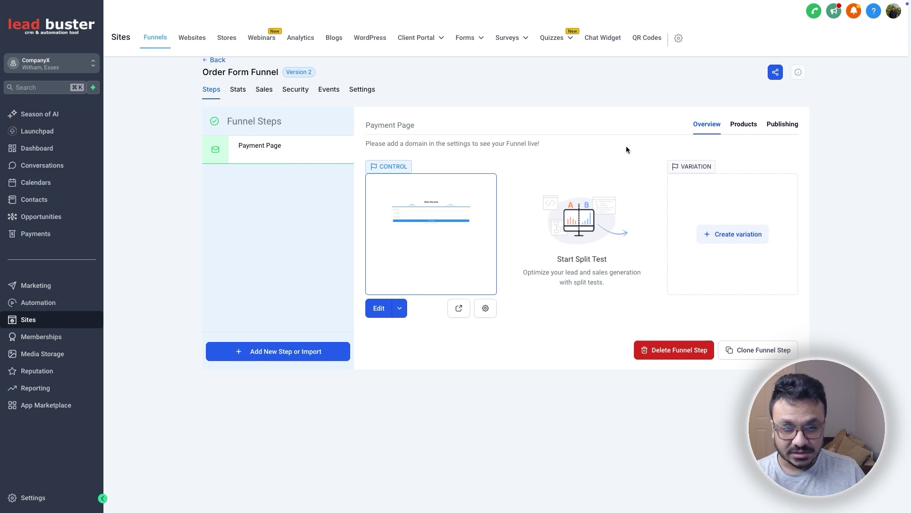
pyautogui.click(741, 125)
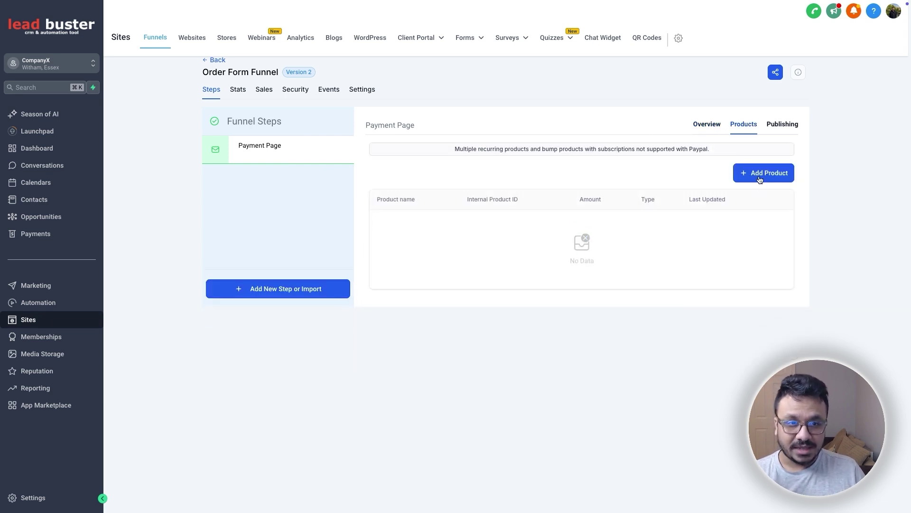
# Step: Add the Web Design product with the price Web Design @ 1000 to the Payment Page and save it
pyautogui.click(760, 172)
pyautogui.scroll(-1, 758, 178)
pyautogui.click(418, 206)
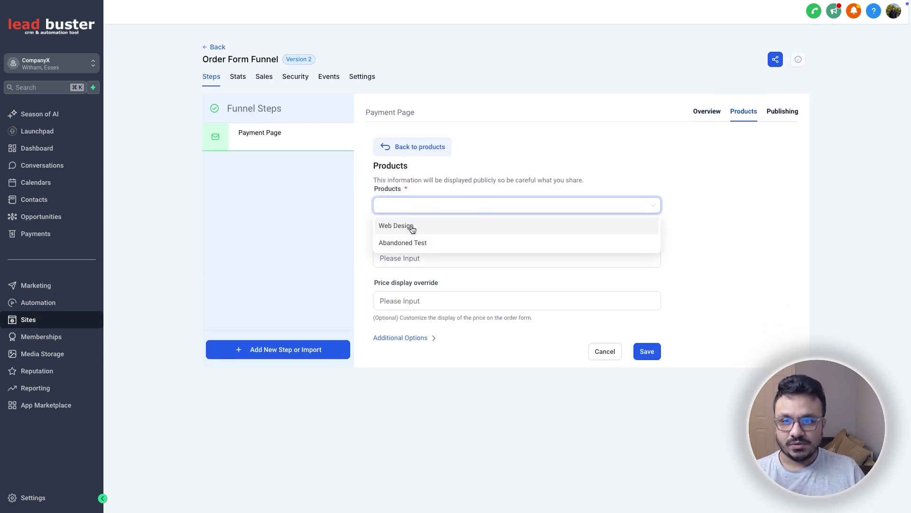
pyautogui.click(413, 224)
pyautogui.click(430, 256)
pyautogui.click(409, 275)
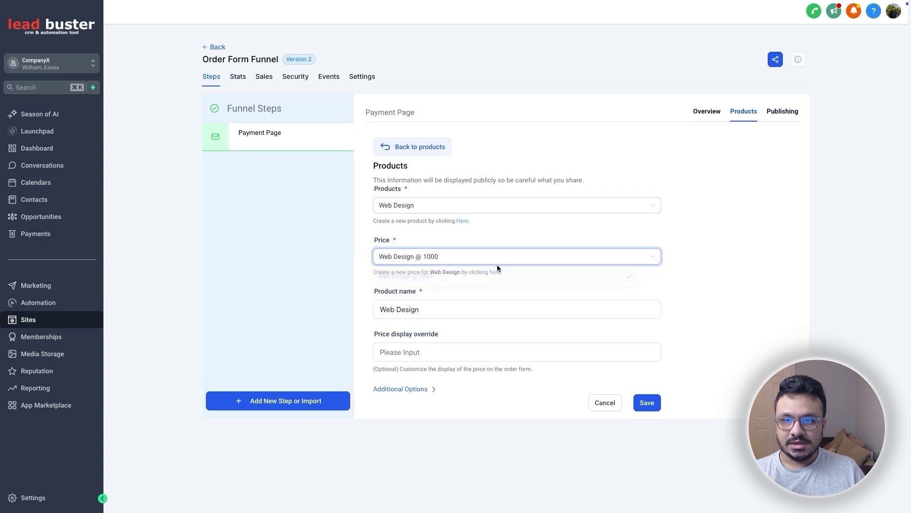
pyautogui.click(646, 402)
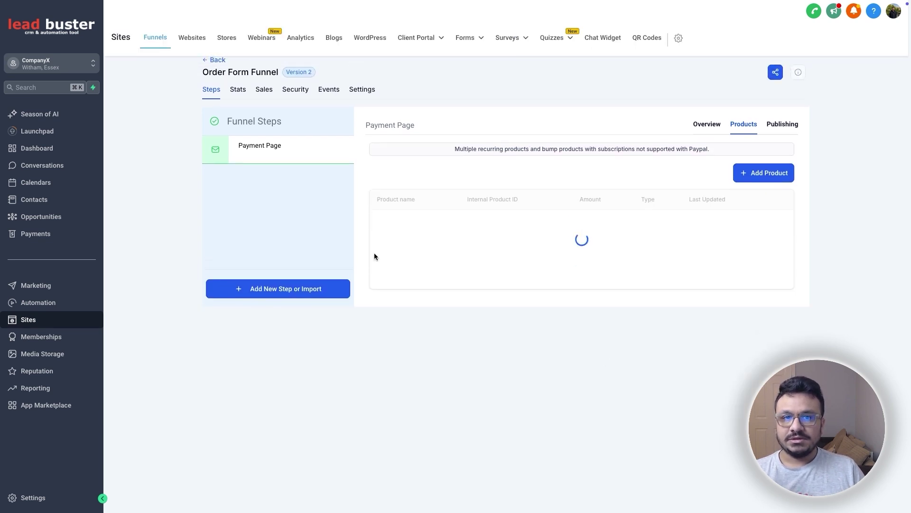
# Step: Go back to the Payment Page's builder and open the page's preview address
pyautogui.click(204, 9)
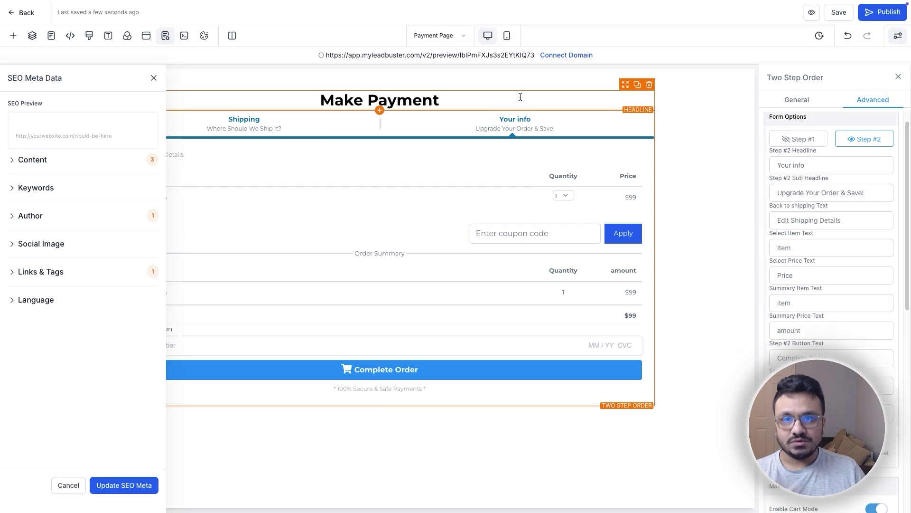
pyautogui.click(459, 55)
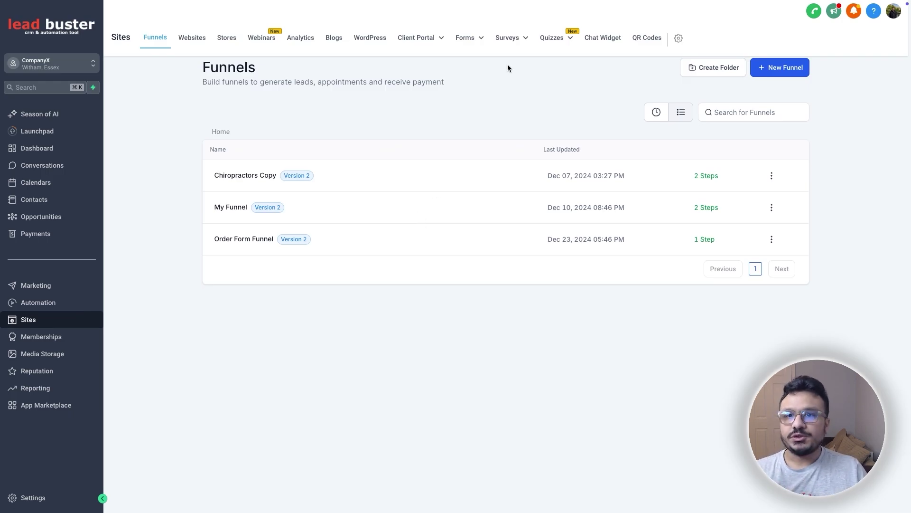
# Step: Open the form builder in the Sites area, dismissing the store announcement
pyautogui.moveTo(469, 46)
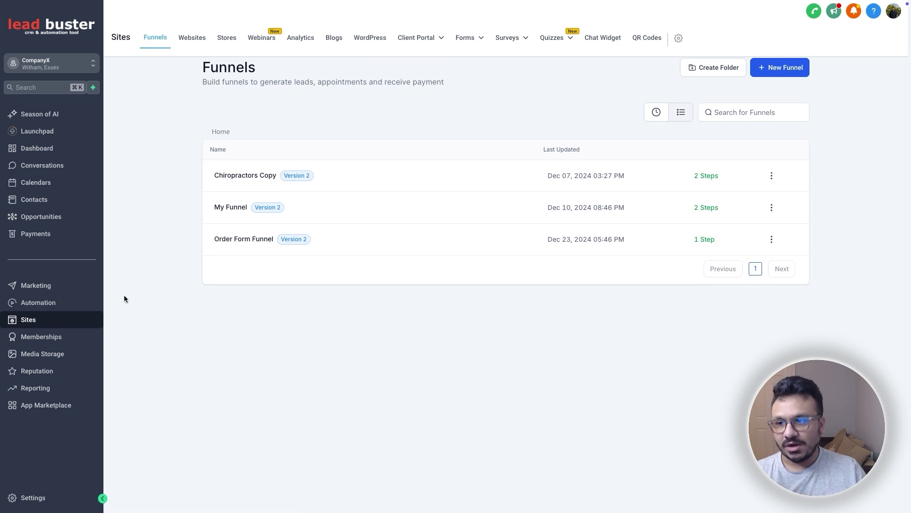
pyautogui.click(37, 321)
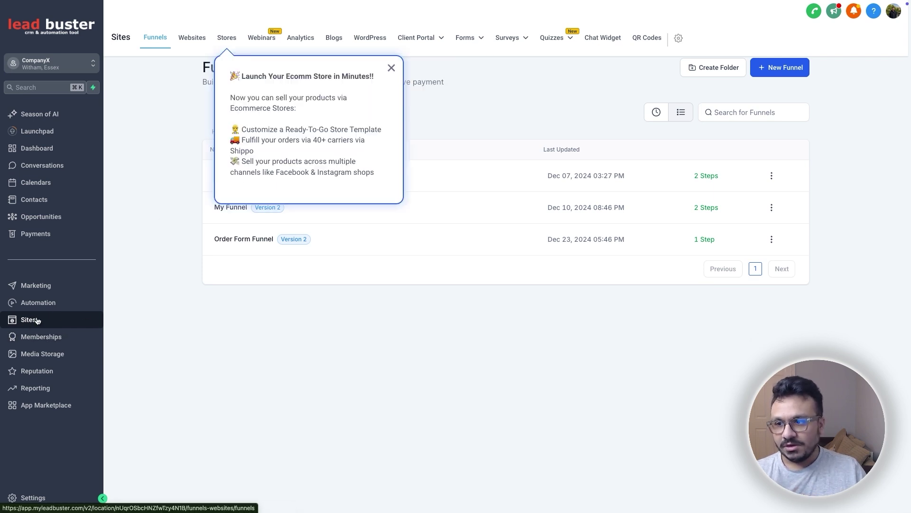
pyautogui.click(391, 68)
pyautogui.moveTo(475, 44)
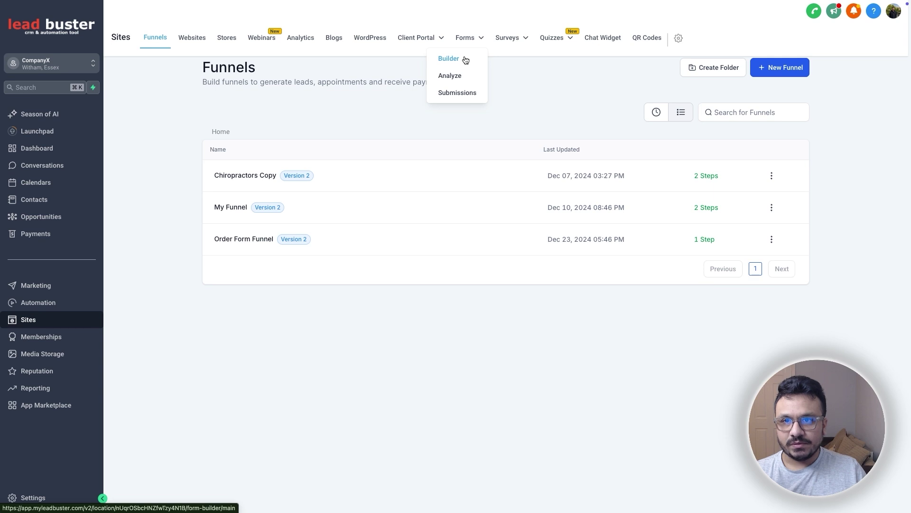
pyautogui.click(463, 58)
# Step: Create a new form using the Start from Scratch option
pyautogui.click(777, 68)
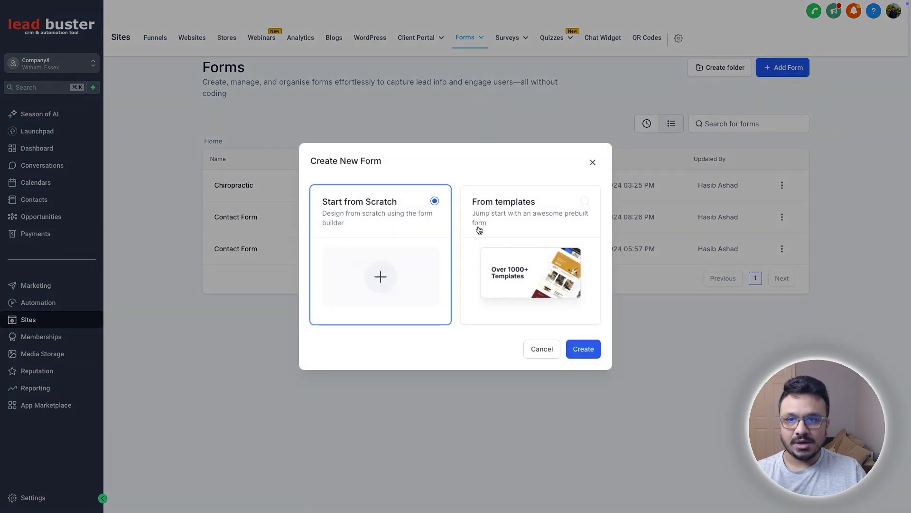
pyautogui.click(531, 297)
pyautogui.click(448, 227)
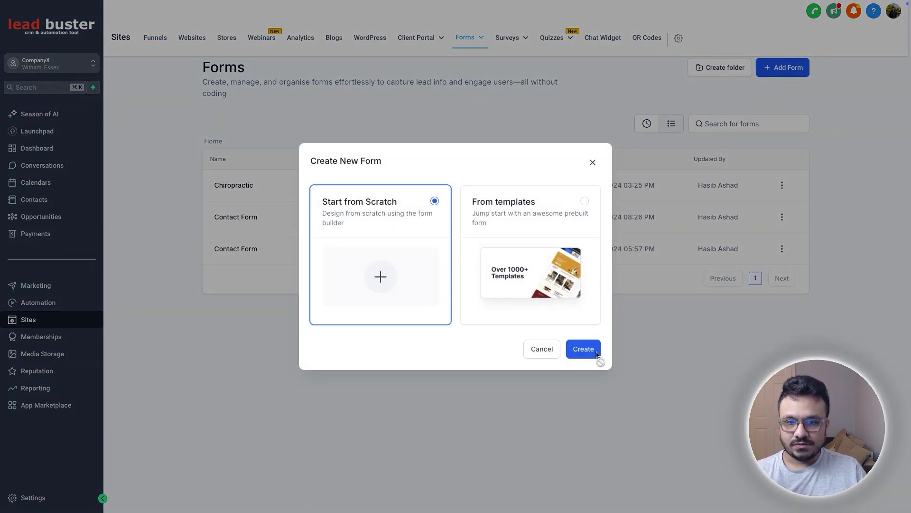
pyautogui.click(590, 351)
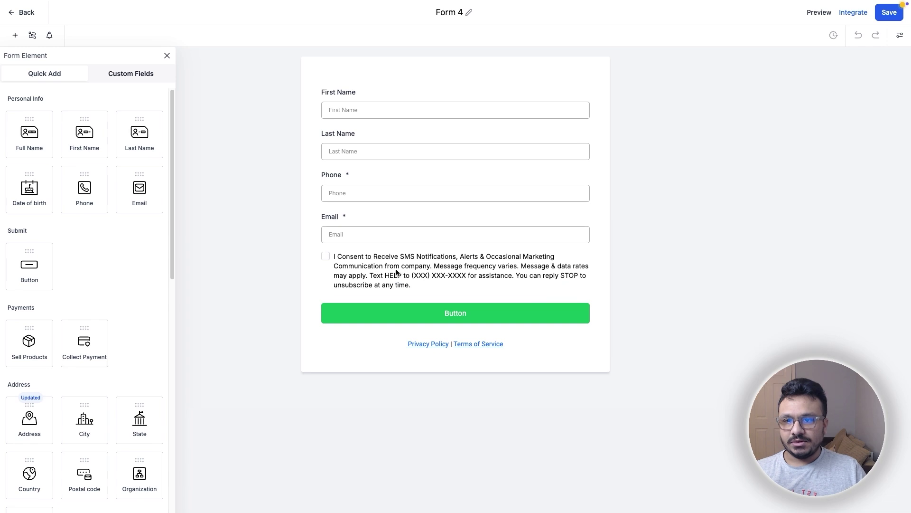
# Step: Remove the SMS consent checkbox and the Privacy Policy and Terms of Service text from the form
pyautogui.click(387, 269)
pyautogui.click(589, 251)
pyautogui.click(525, 302)
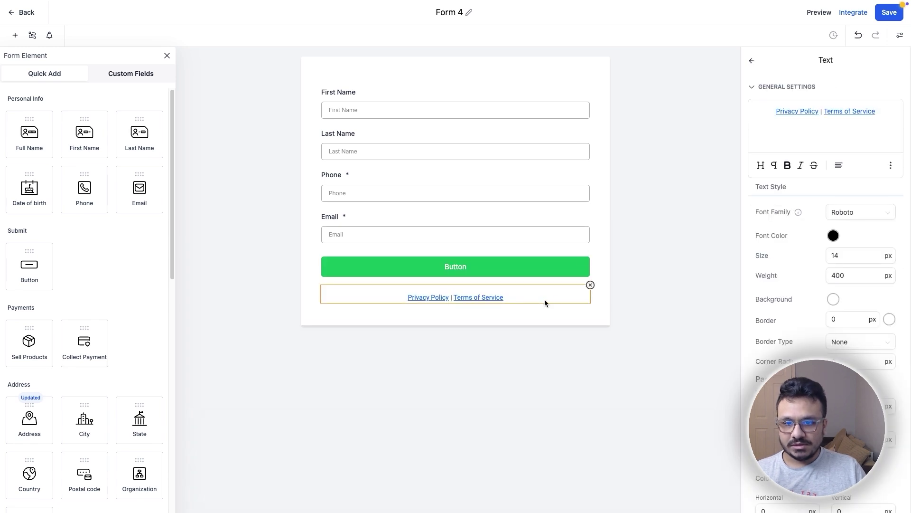
pyautogui.click(590, 286)
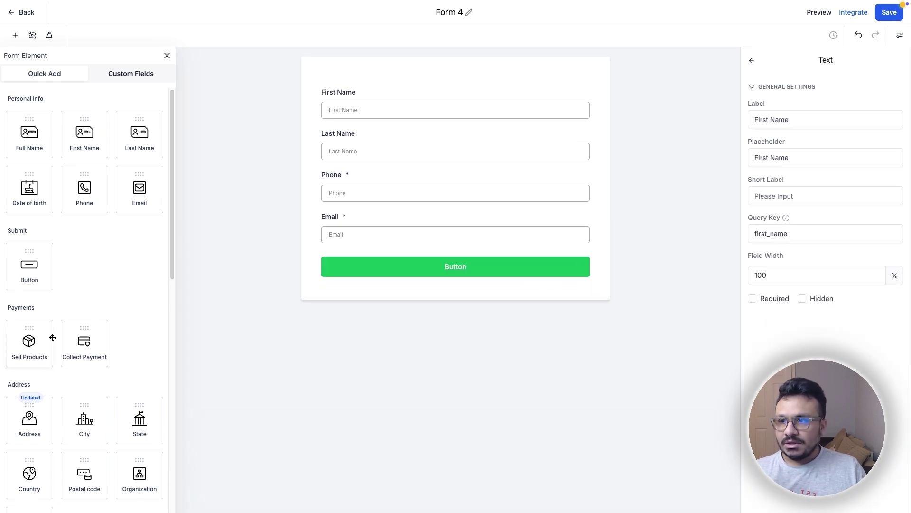
# Step: Add a Collect Payment element between the Email field and the button, and turn off its suggested amounts
pyautogui.moveTo(84, 341); pyautogui.dragTo(426, 251)
pyautogui.click(370, 264)
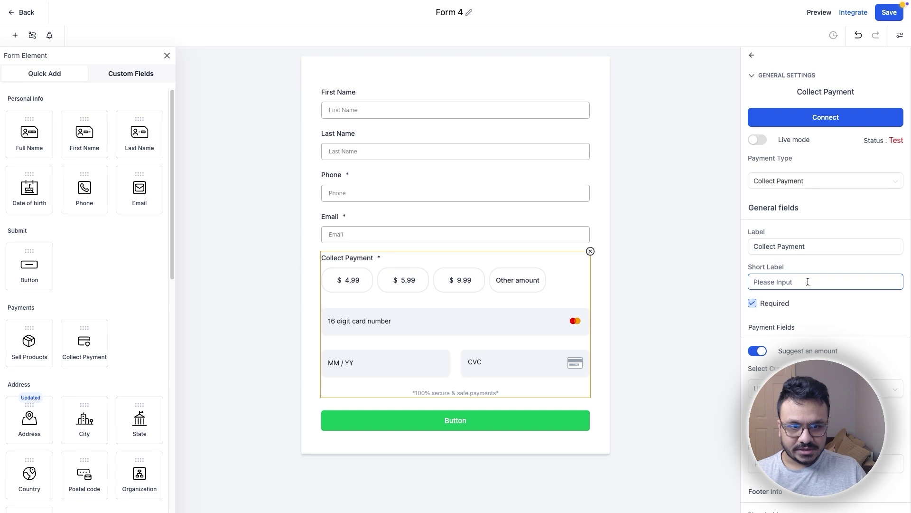
pyautogui.scroll(-2, 807, 294)
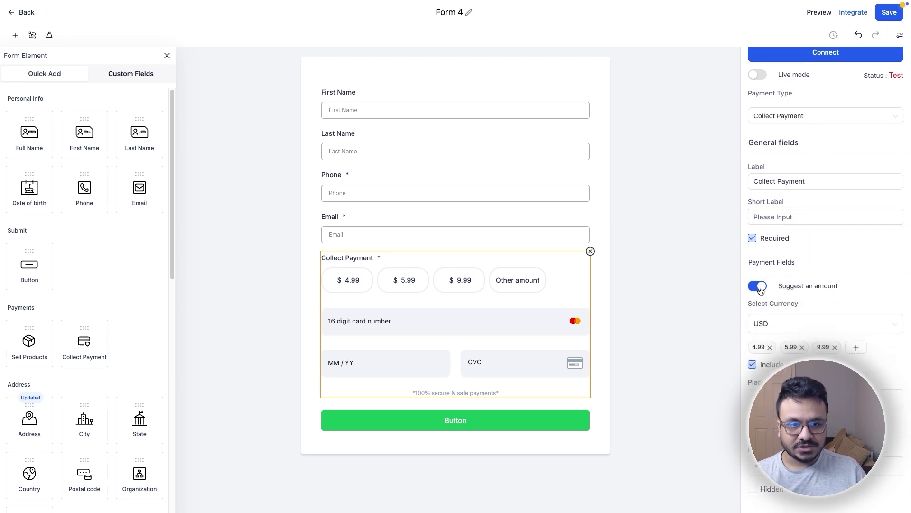
pyautogui.click(802, 398)
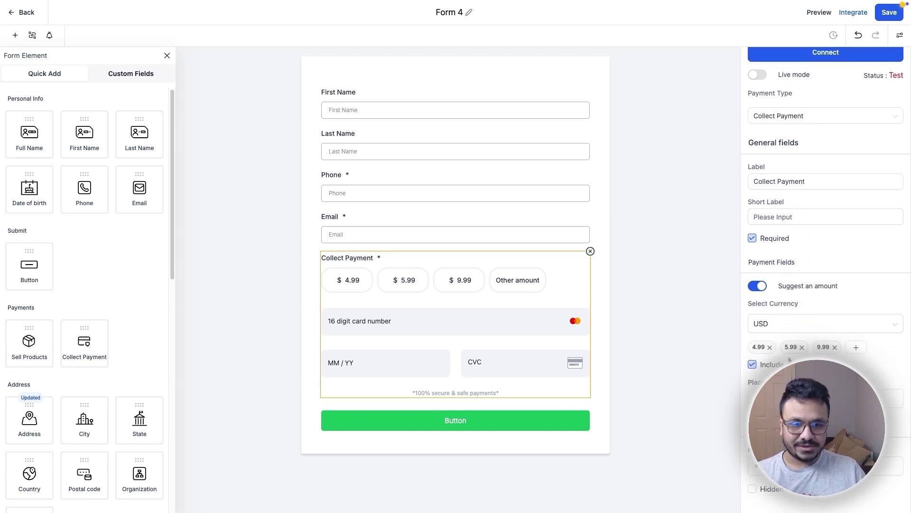
pyautogui.click(763, 284)
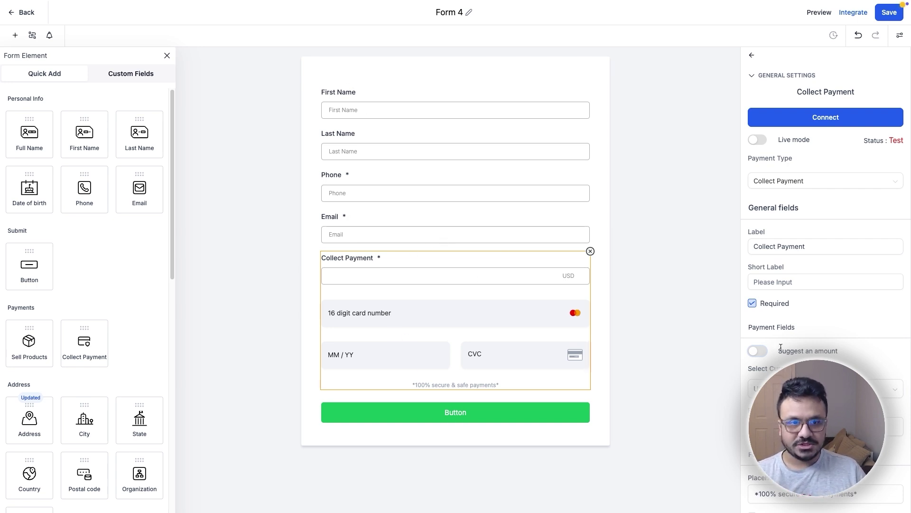
pyautogui.scroll(-1, 776, 346)
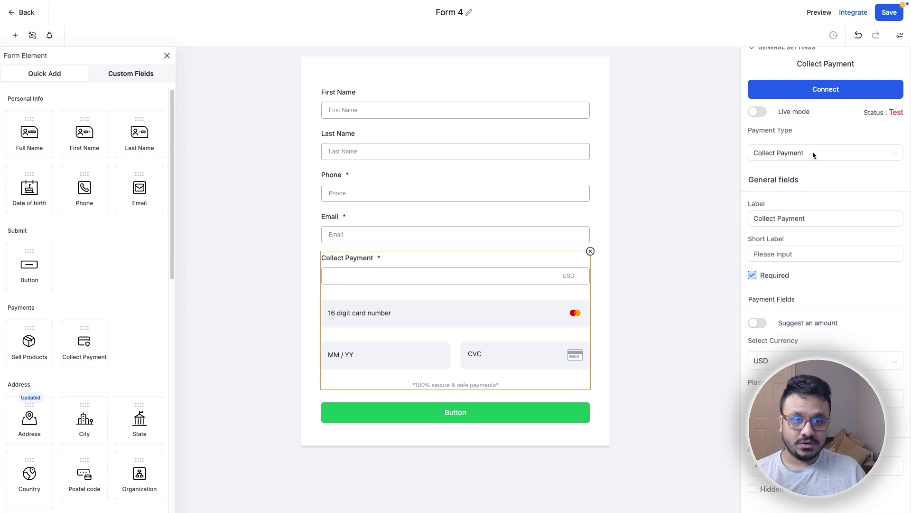
# Step: Switch the payment element's type to Sell Products and add the Web Design product with its image and quantity shown
pyautogui.click(786, 156)
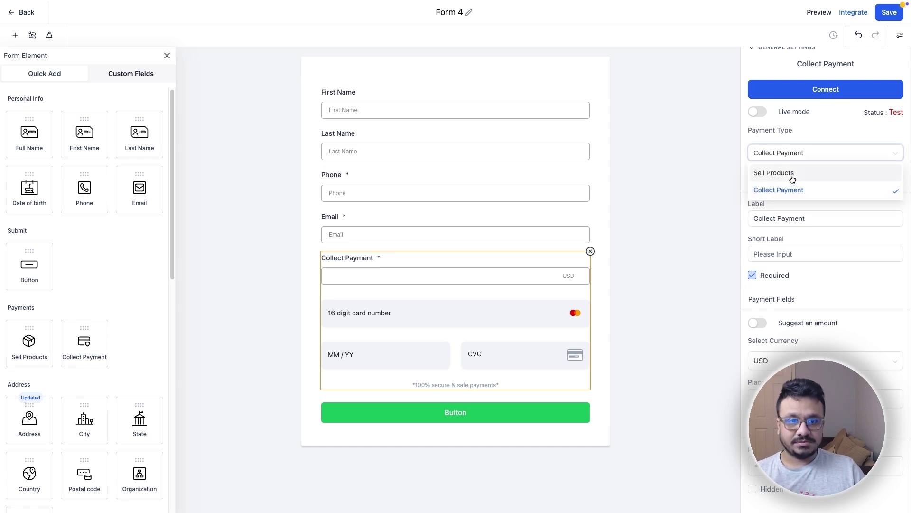
pyautogui.click(792, 179)
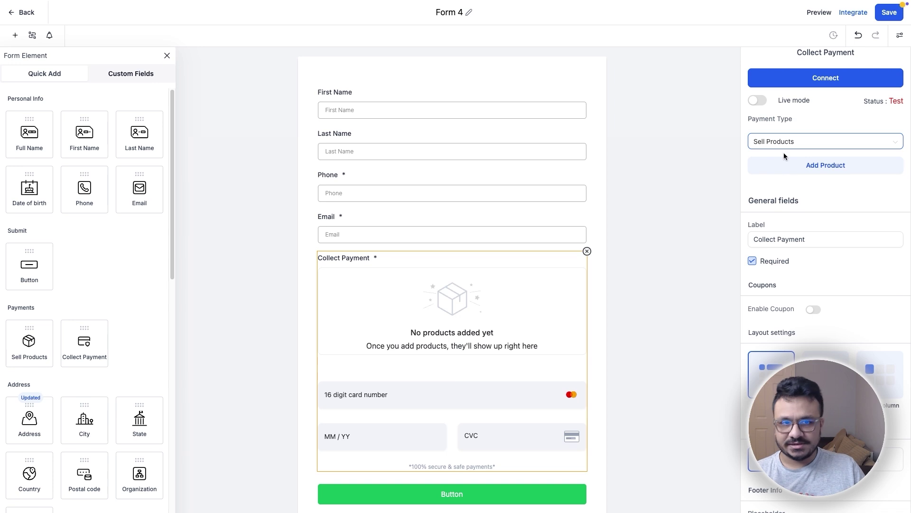
pyautogui.click(783, 163)
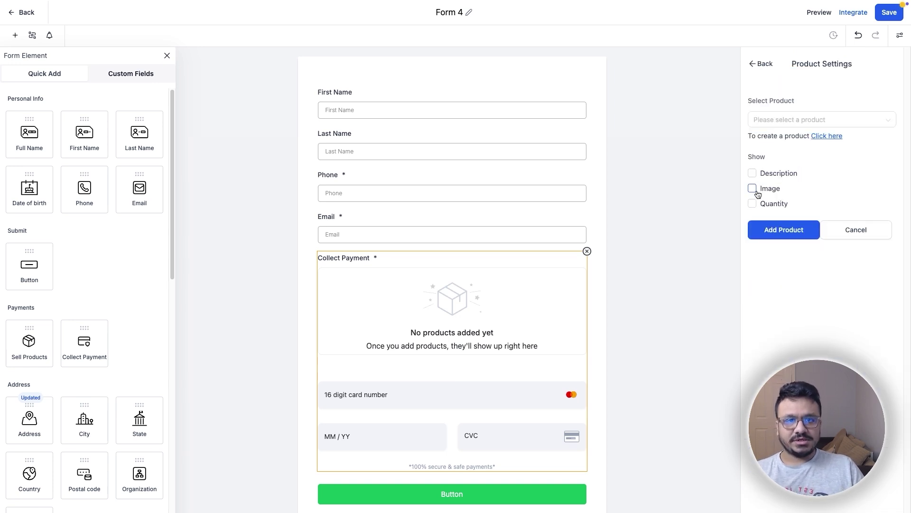
pyautogui.click(764, 120)
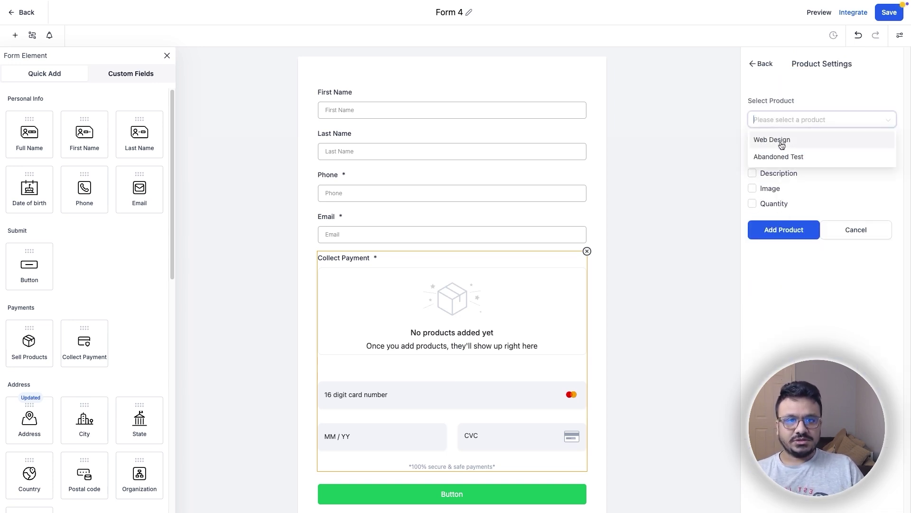
pyautogui.click(760, 139)
pyautogui.click(789, 232)
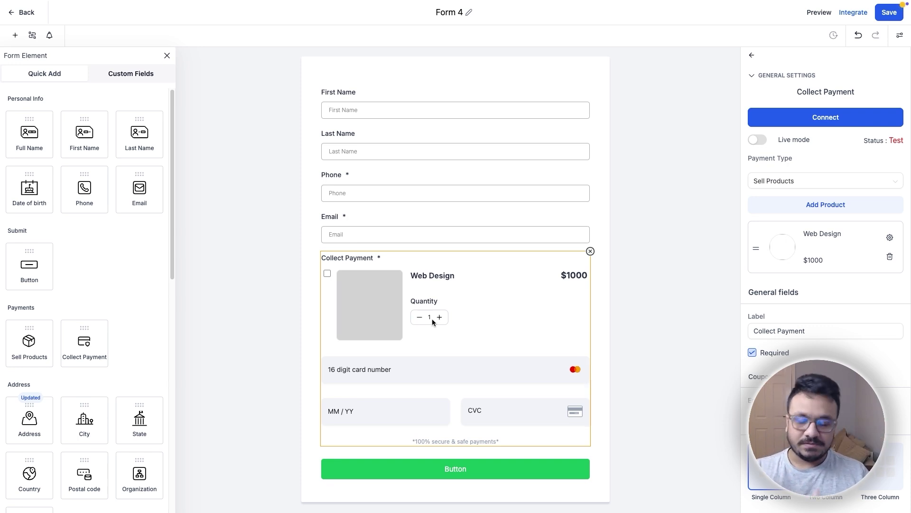
# Step: Save the form and view its live page through the form link in the integration options, closing the page again
pyautogui.click(886, 18)
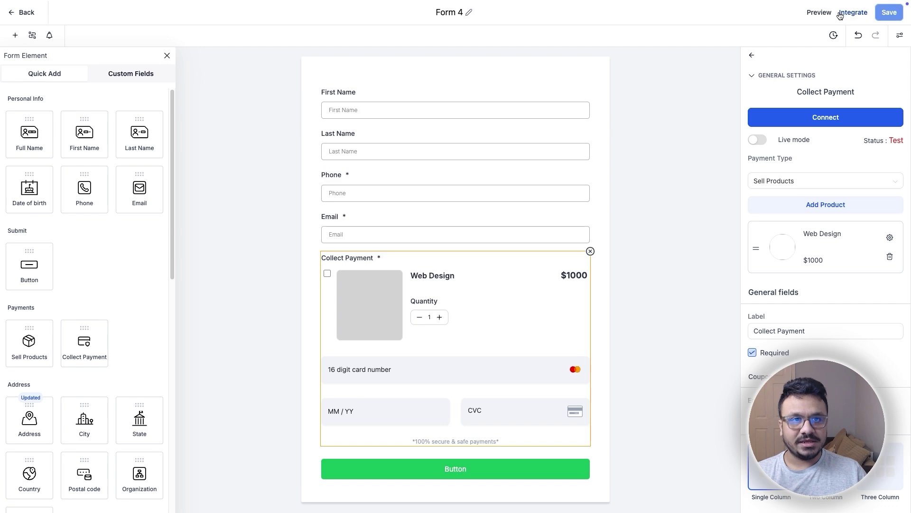
pyautogui.click(849, 15)
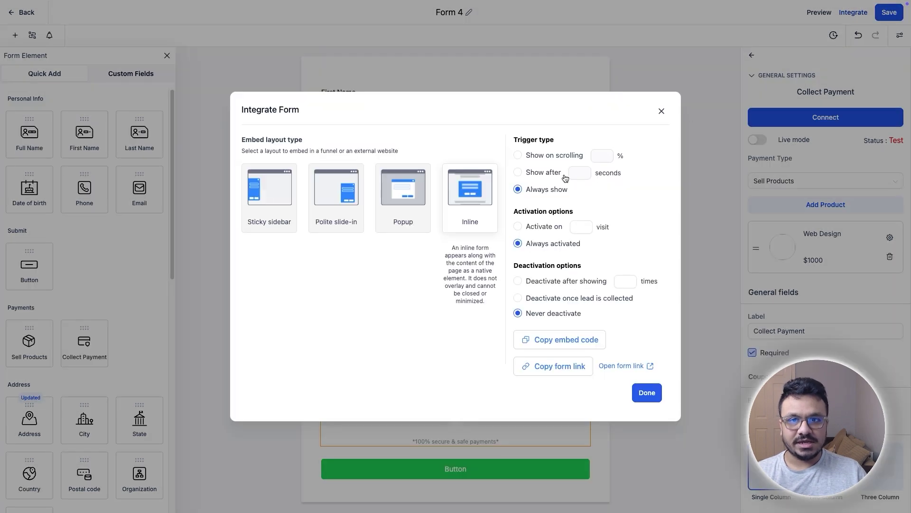
pyautogui.click(625, 365)
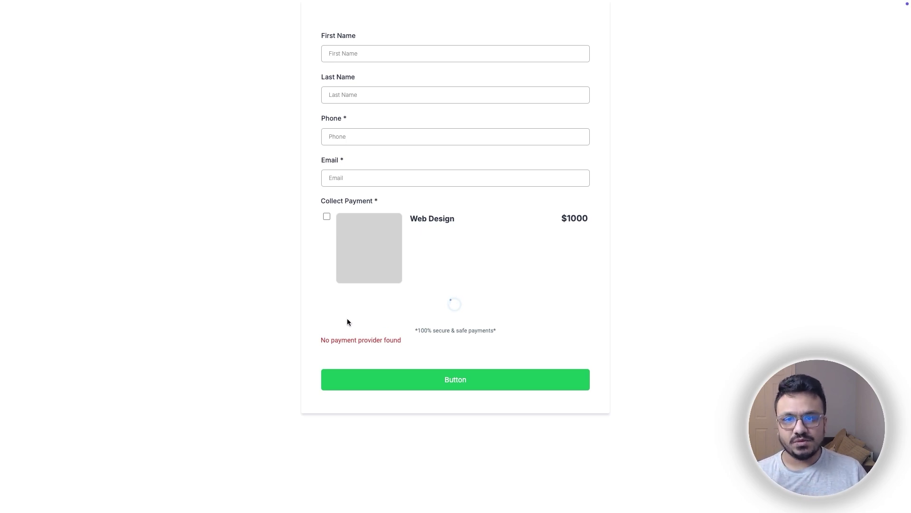
pyautogui.moveTo(171, 1)
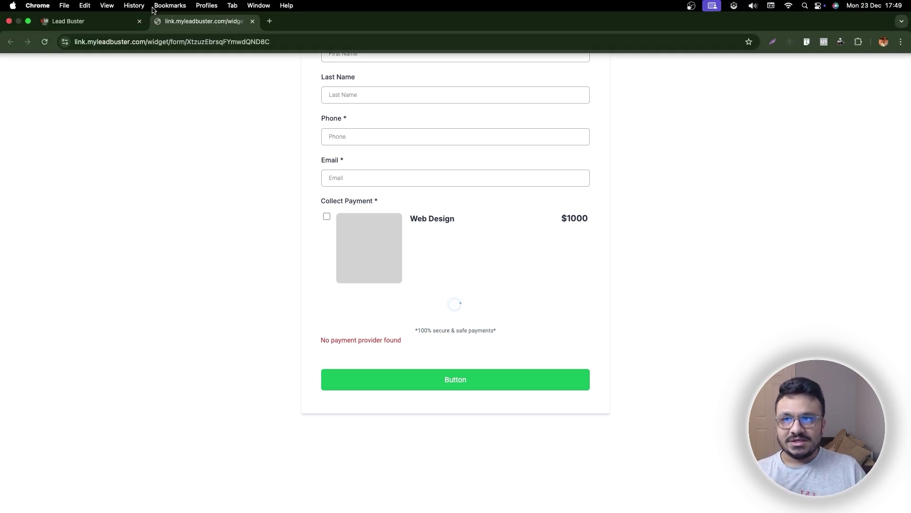
pyautogui.press('super+w')
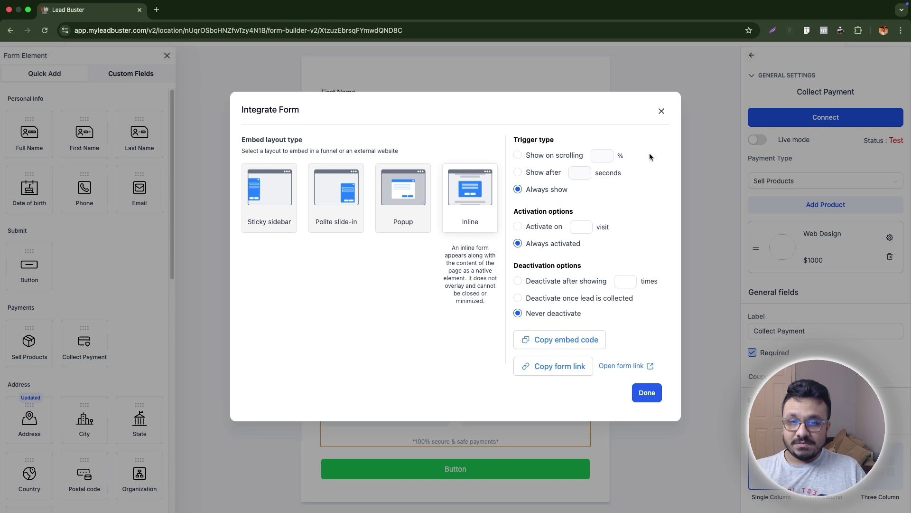
# Step: Leave the form builder and open the Products list in the Payments area
pyautogui.click(662, 114)
pyautogui.click(18, 14)
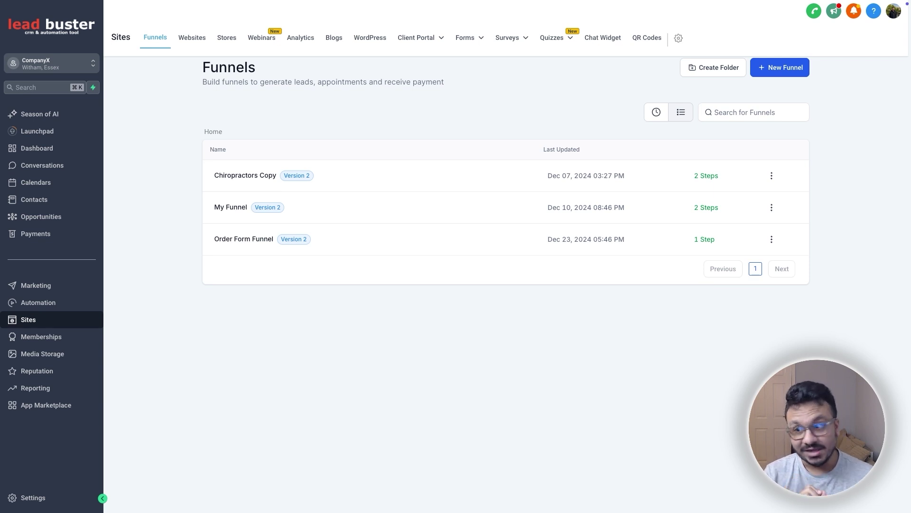
pyautogui.click(47, 239)
pyautogui.moveTo(550, 31)
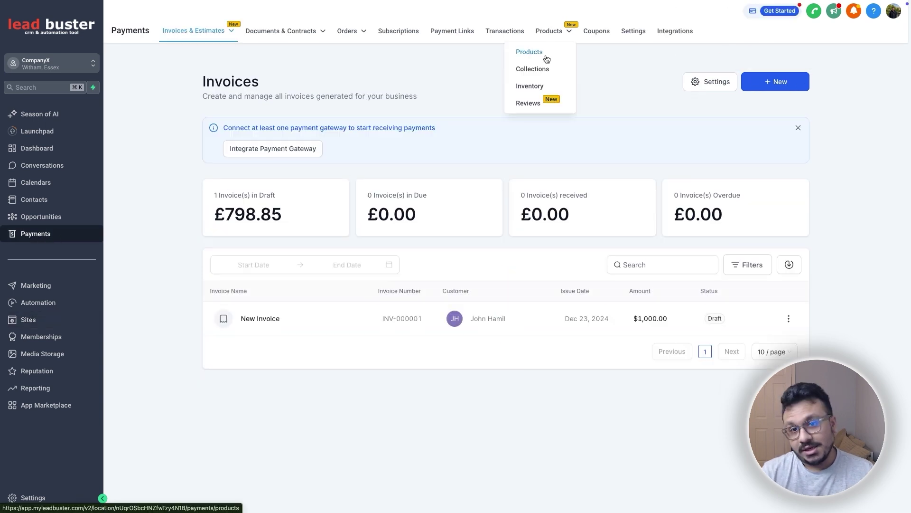
pyautogui.click(544, 58)
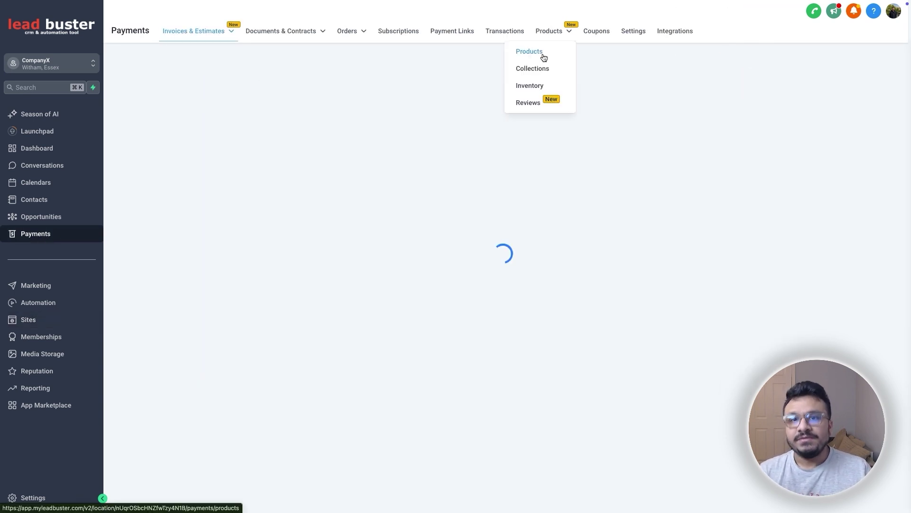
# Step: Create a new product titled Monthly Hosting
pyautogui.click(769, 68)
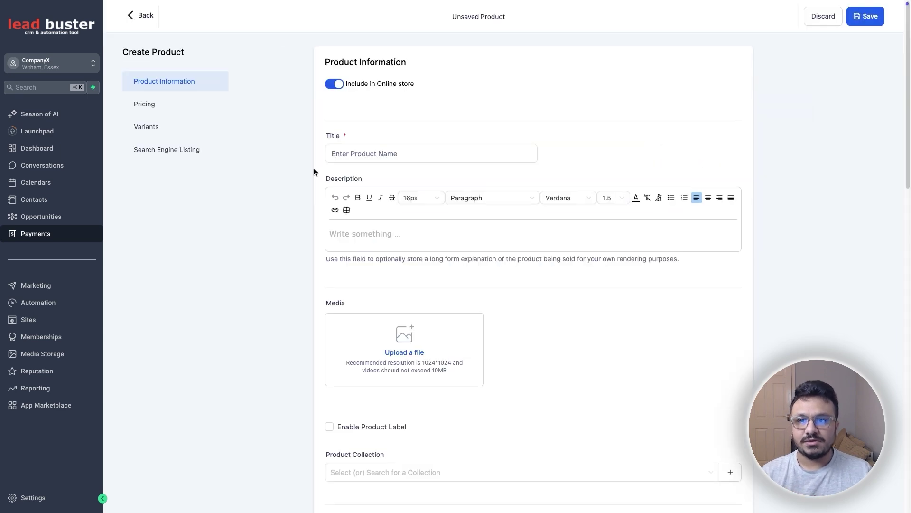
pyautogui.click(369, 153)
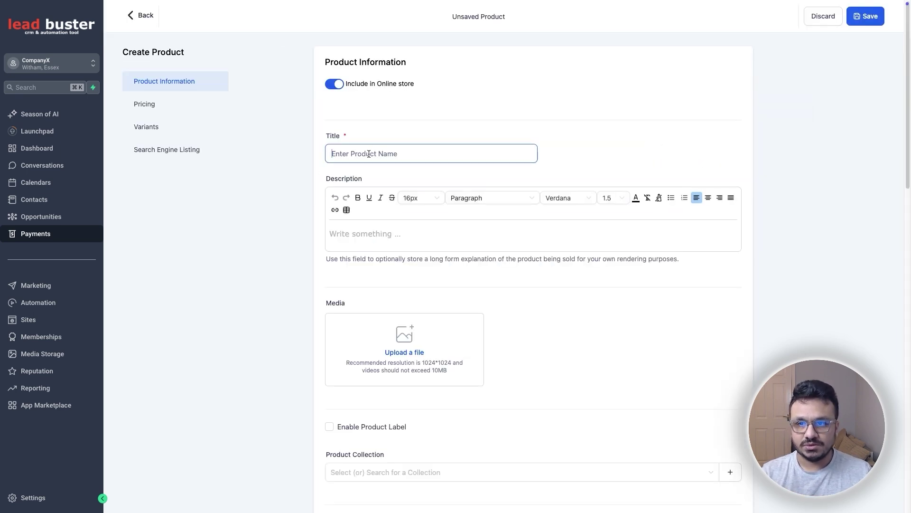
pyautogui.write('Monthly Hosting')
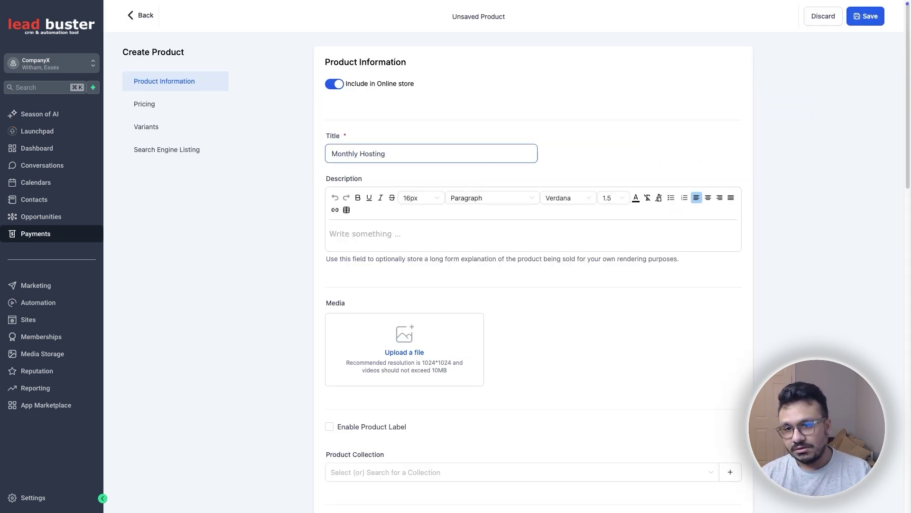
# Step: Give the product a recurring price of 50 GBP, keeping the monthly billing period and leaving the trial period empty
pyautogui.scroll(-15, 418, 299)
pyautogui.click(362, 169)
pyautogui.click(347, 207)
pyautogui.click(597, 169)
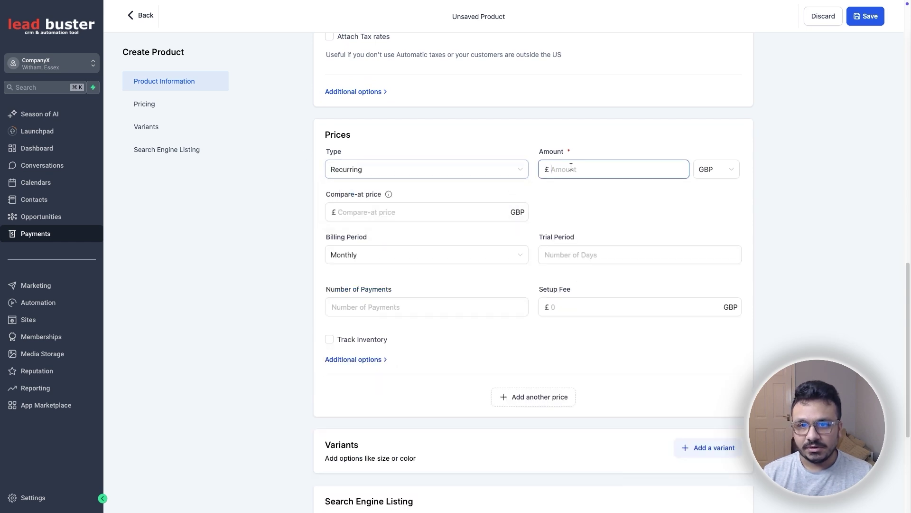
pyautogui.write('50')
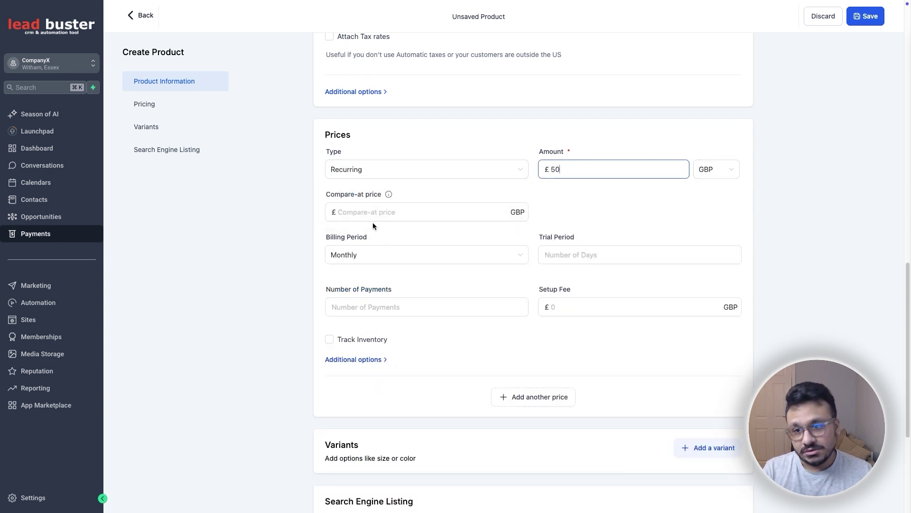
pyautogui.click(451, 255)
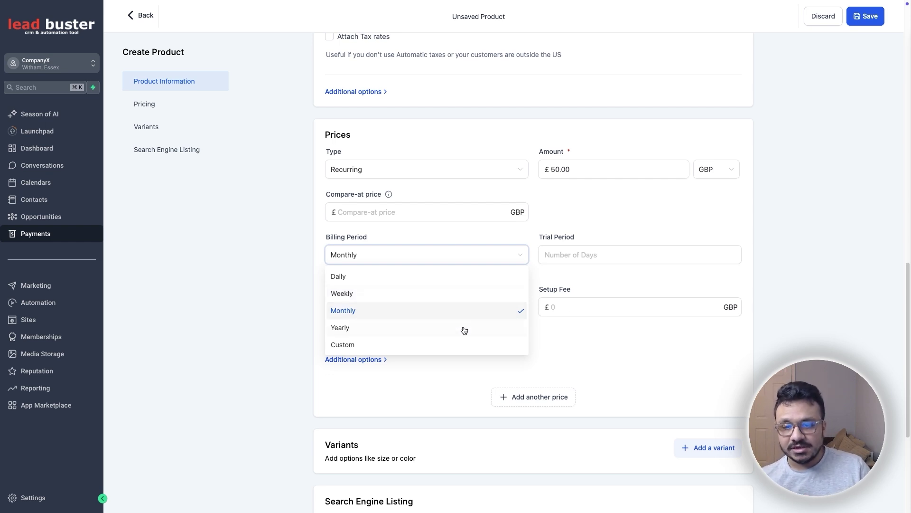
pyautogui.click(545, 282)
pyautogui.click(570, 255)
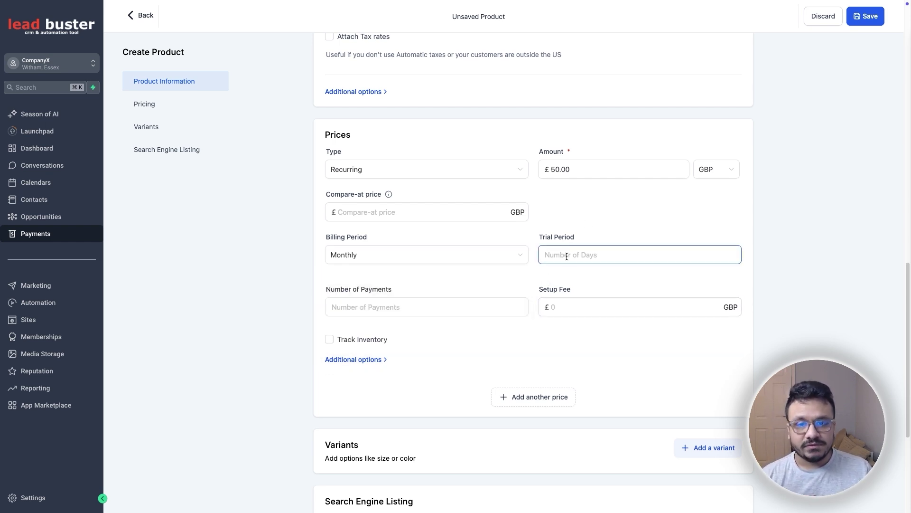
# Step: Save the Monthly Hosting product and return to the product list
pyautogui.scroll(-5, 567, 257)
pyautogui.scroll(8, 566, 258)
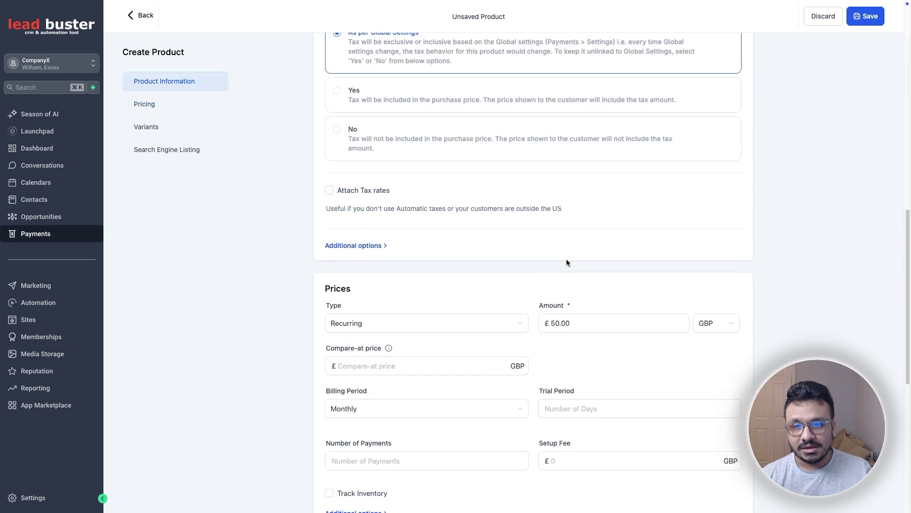
pyautogui.click(865, 17)
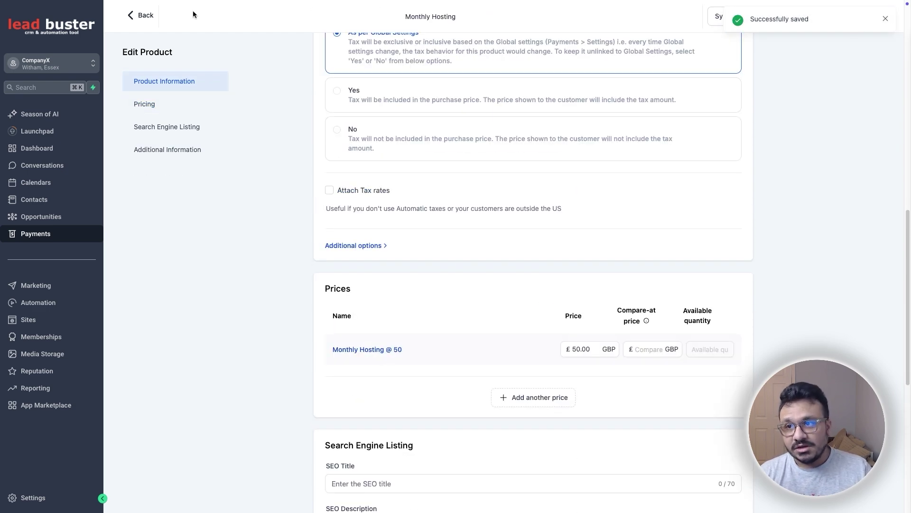
pyautogui.click(132, 17)
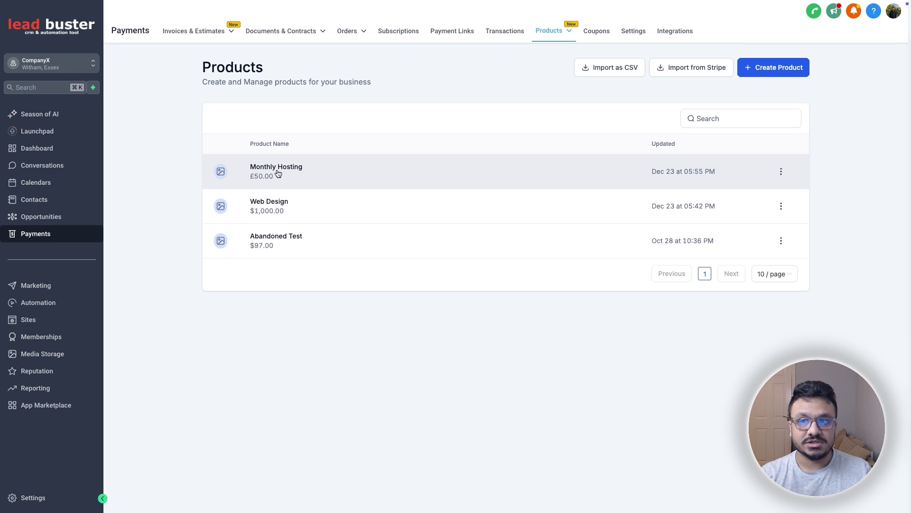
# Step: Start a new subscription for an existing customer contact with a bill start date of January 1, 2025
pyautogui.click(399, 32)
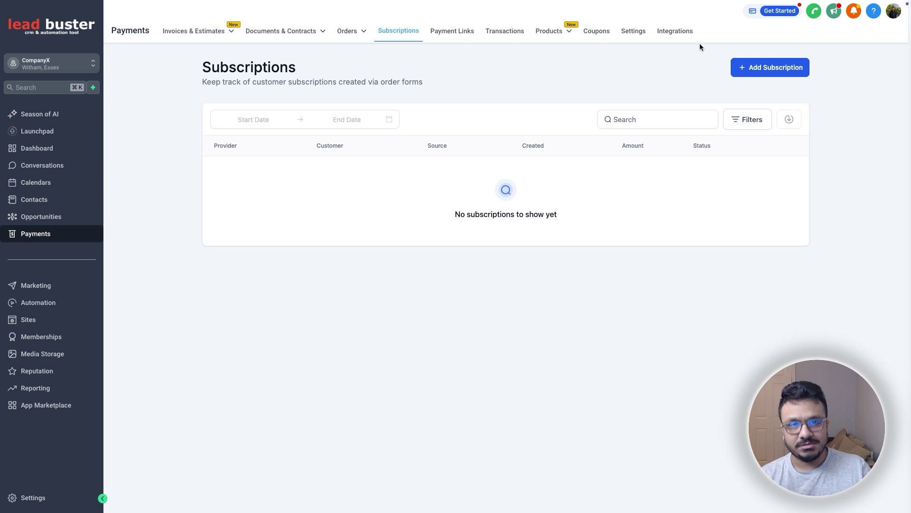
pyautogui.click(754, 67)
pyautogui.click(372, 138)
pyautogui.click(375, 161)
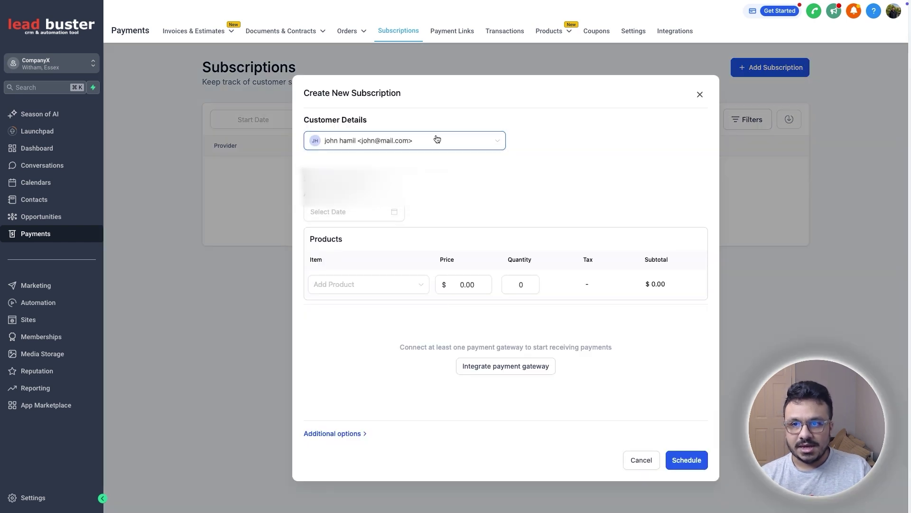
pyautogui.click(360, 223)
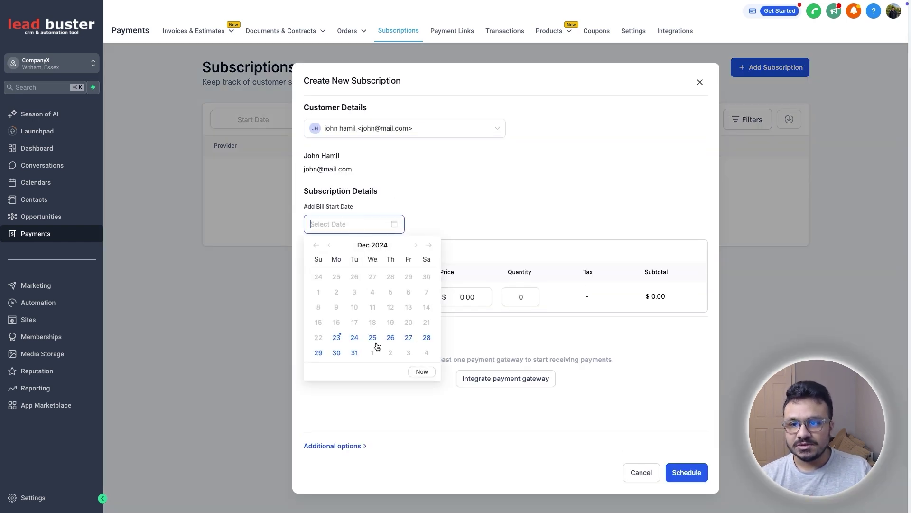
pyautogui.click(368, 346)
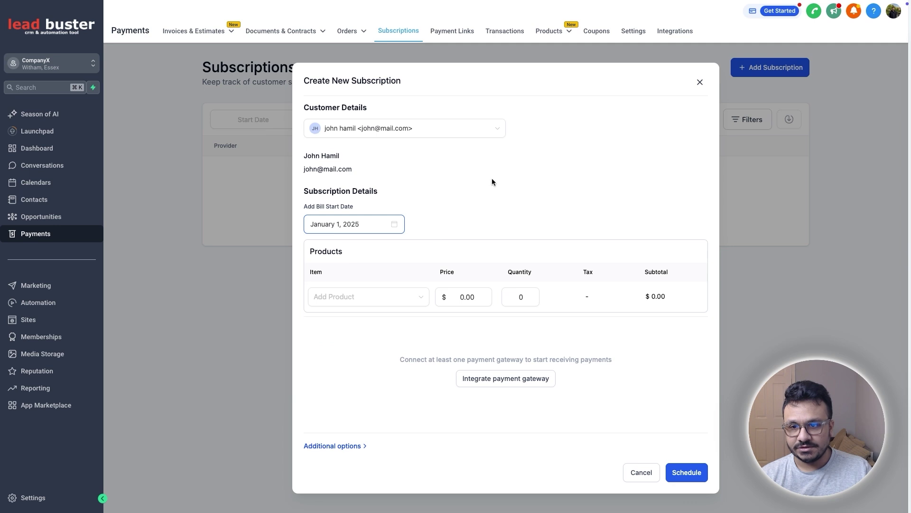
# Step: Add the Monthly Hosting @ 50 price to the subscription and review the rest of its details
pyautogui.click(390, 297)
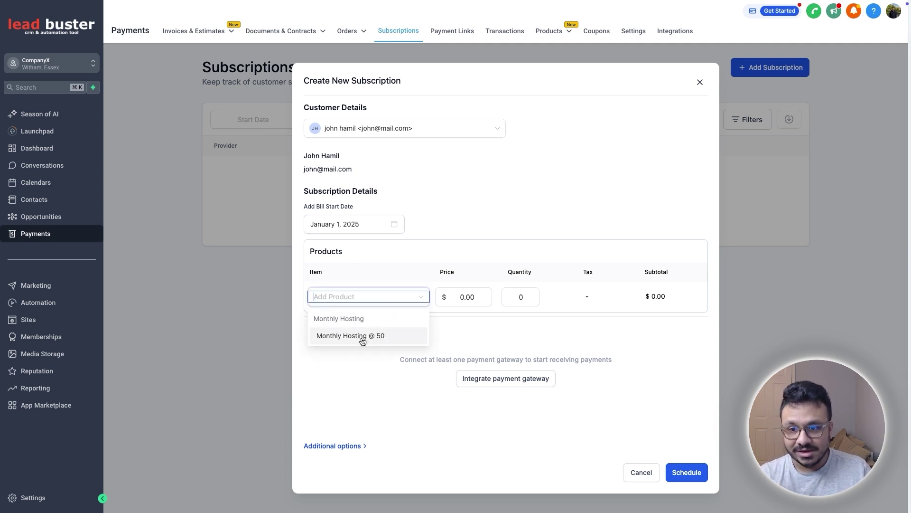
pyautogui.click(362, 337)
pyautogui.scroll(-2, 675, 334)
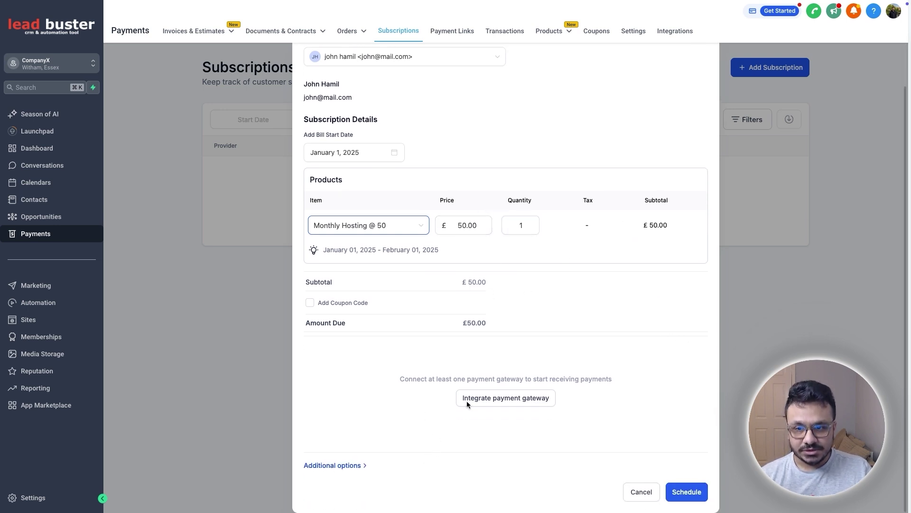
pyautogui.scroll(2, 483, 49)
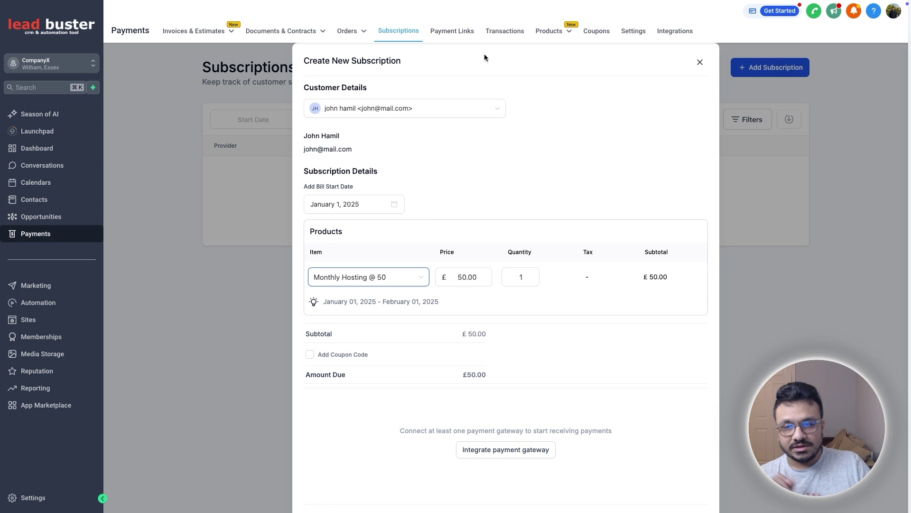
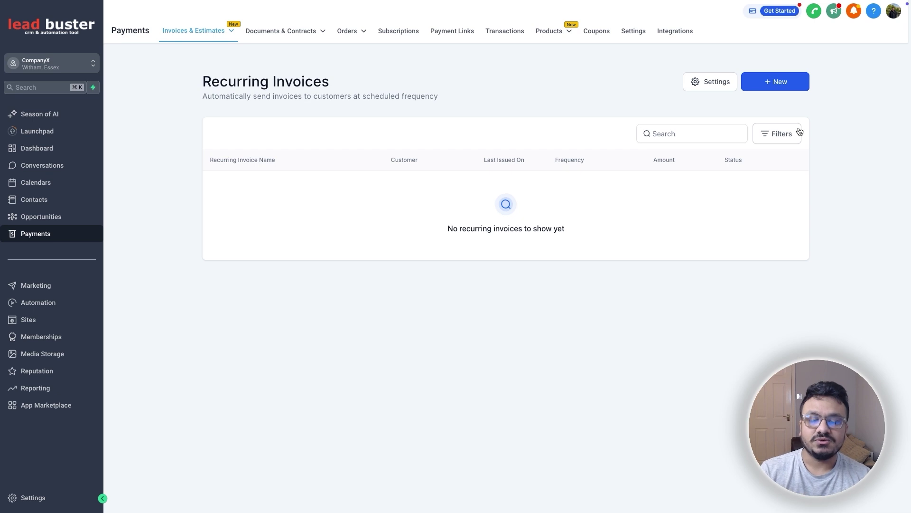
# Step: Start a new recurring invoice and assign an existing contact as its customer
pyautogui.click(799, 87)
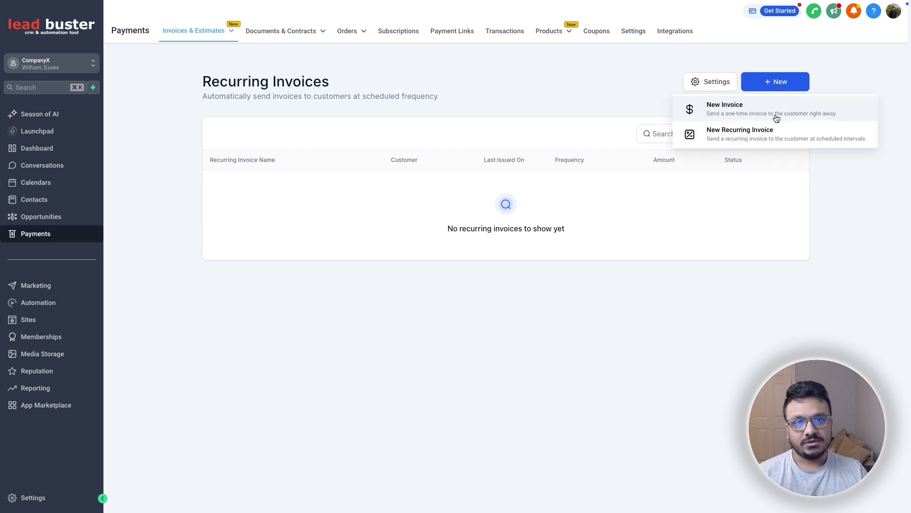
pyautogui.click(751, 131)
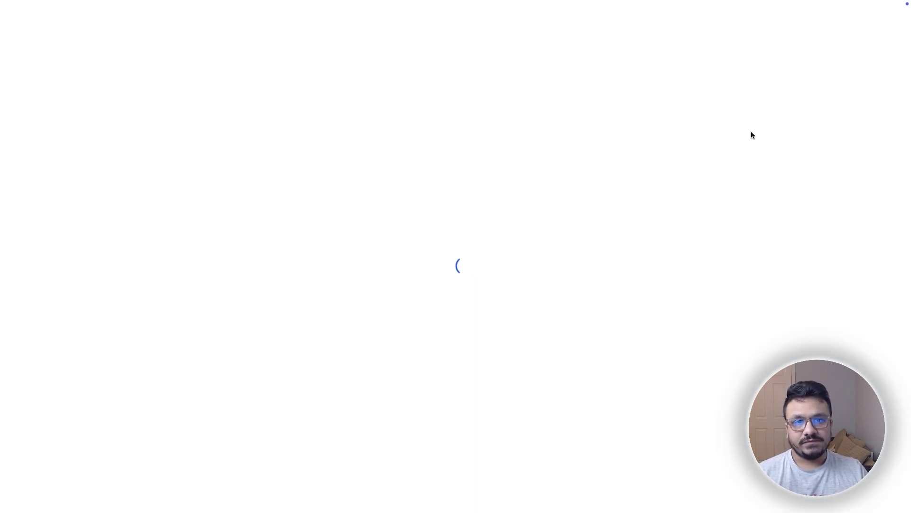
pyautogui.click(192, 179)
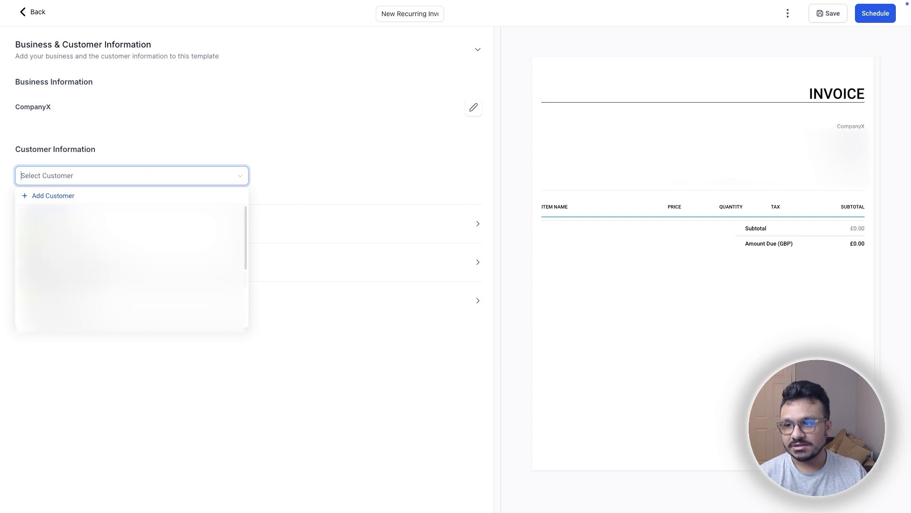
pyautogui.write('john')
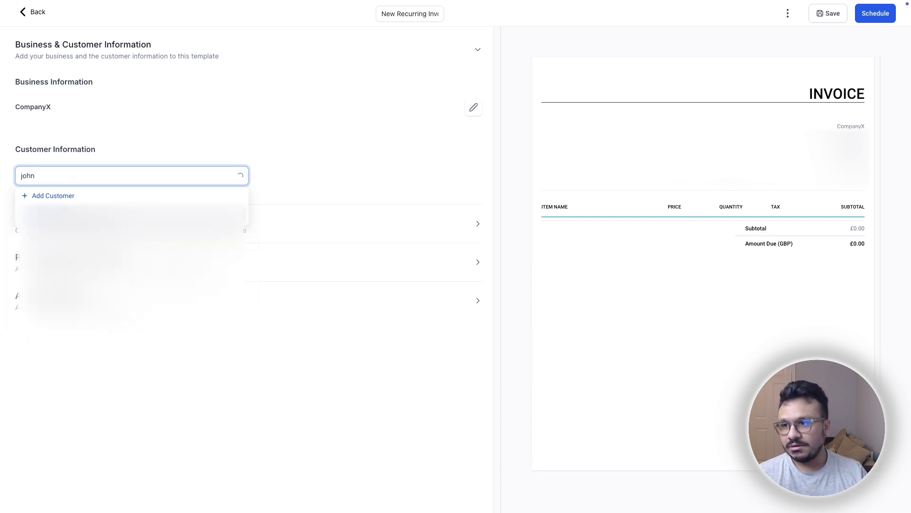
pyautogui.click(70, 219)
# Step: Add the Abandoned Test @ 97 product to the recurring invoice and review its line item
pyautogui.click(71, 230)
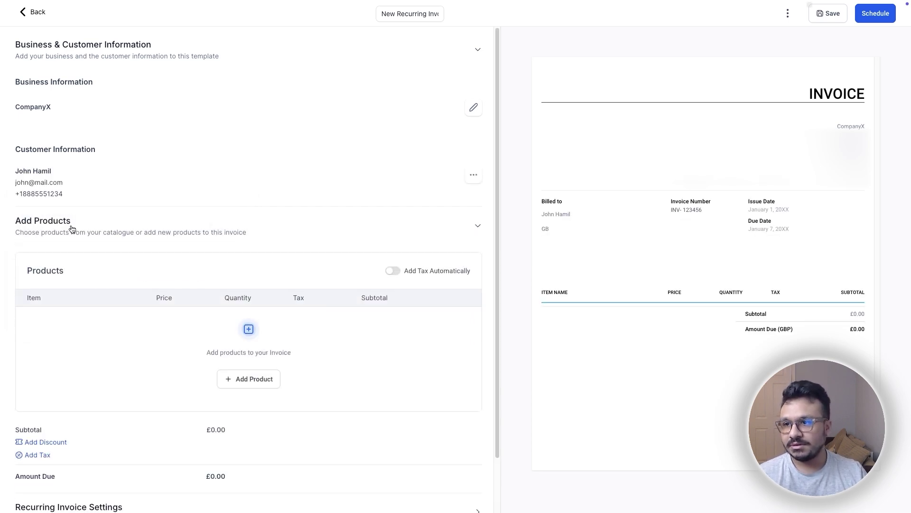
pyautogui.click(230, 375)
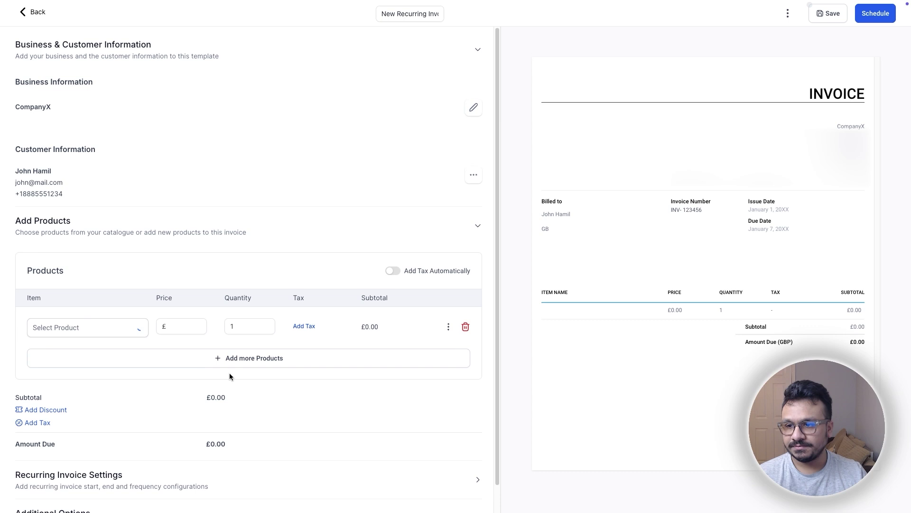
pyautogui.click(84, 328)
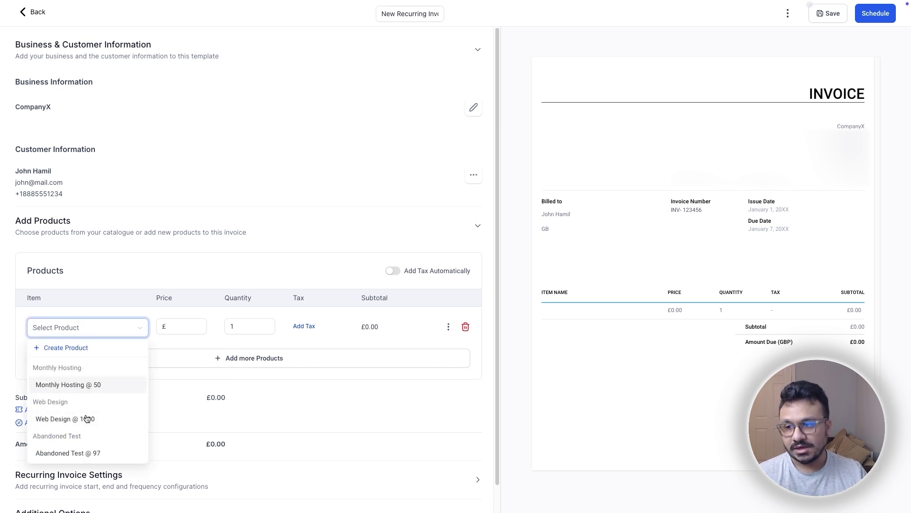
pyautogui.click(89, 454)
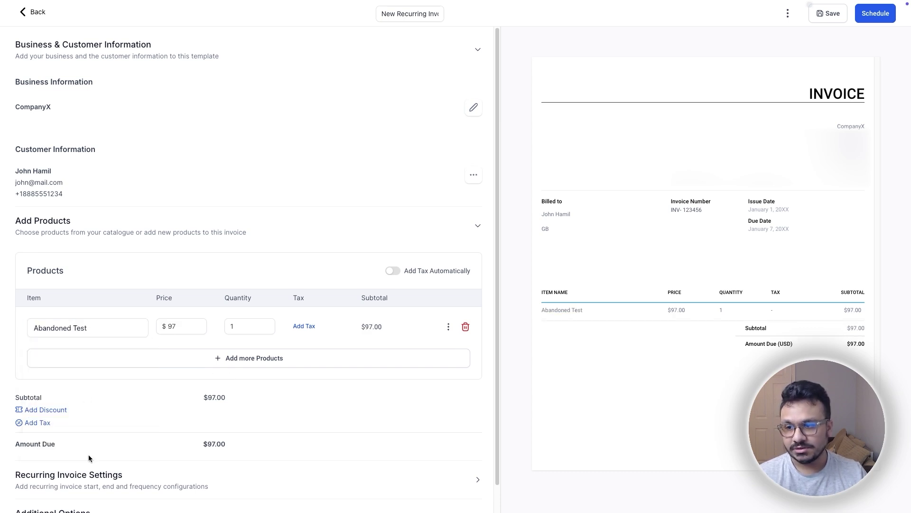
pyautogui.scroll(-1, 215, 341)
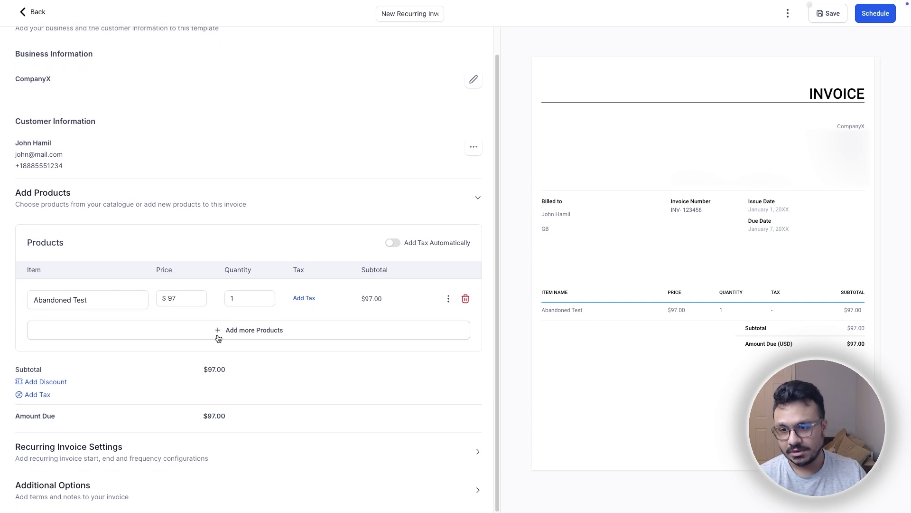
pyautogui.click(102, 300)
pyautogui.click(254, 299)
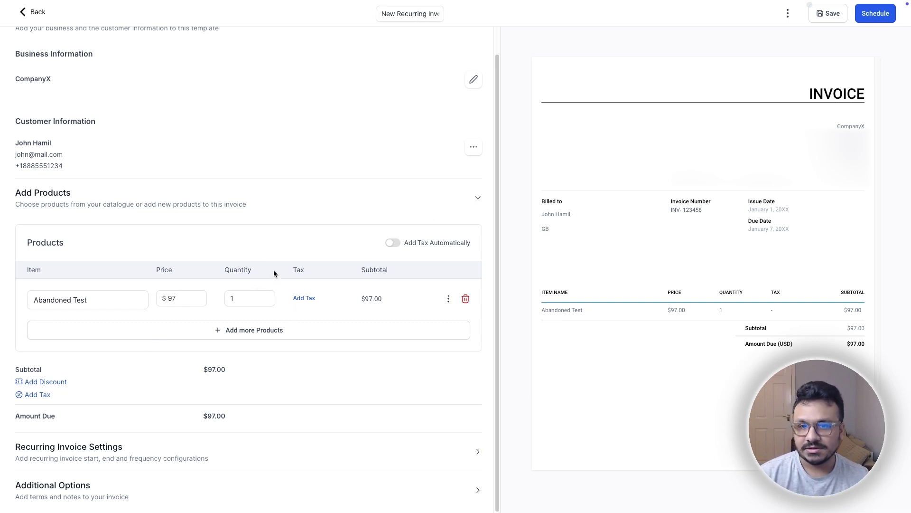
# Step: Set the invoice to recur monthly with a start date of 2025-01-01 and an end of Never
pyautogui.click(70, 451)
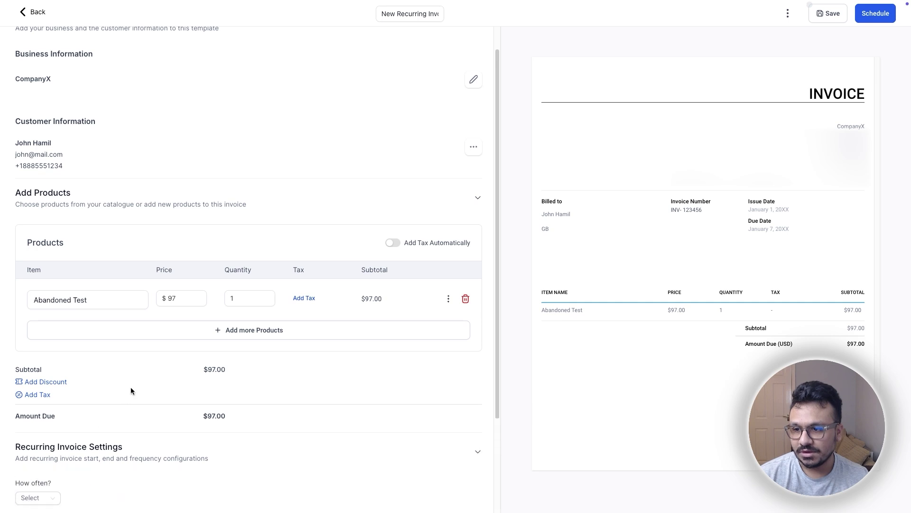
pyautogui.scroll(-3, 122, 380)
pyautogui.click(44, 376)
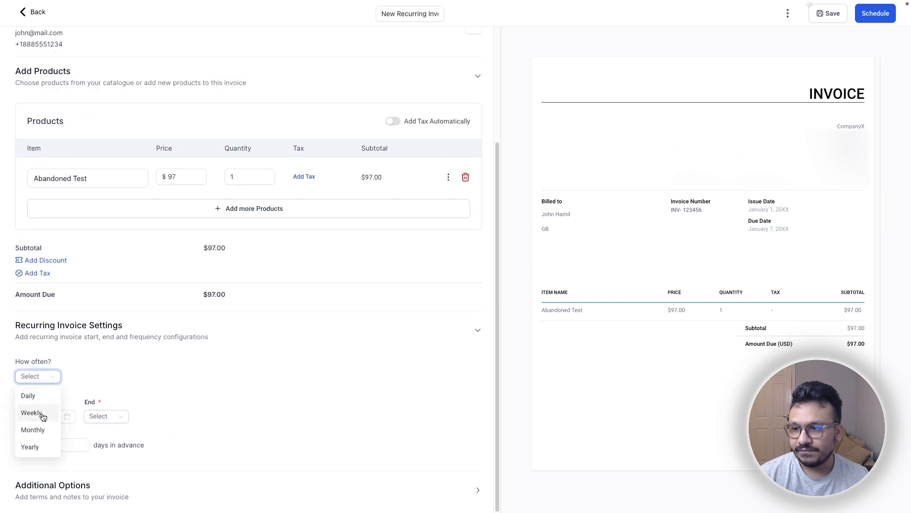
pyautogui.click(36, 430)
pyautogui.click(47, 422)
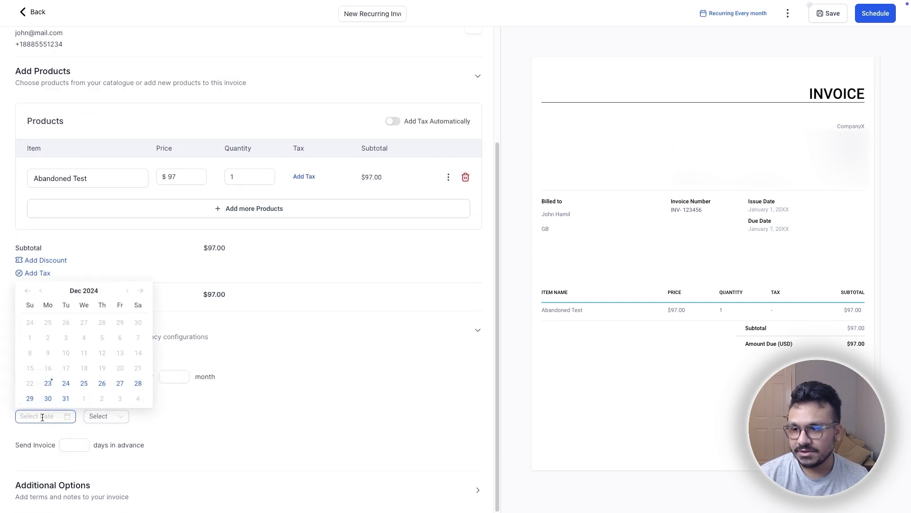
pyautogui.click(83, 398)
pyautogui.click(114, 415)
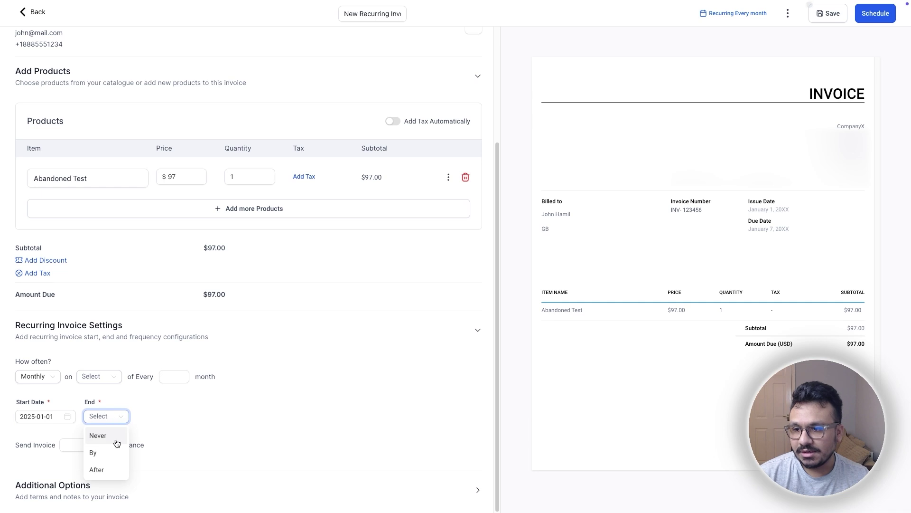
pyautogui.click(116, 441)
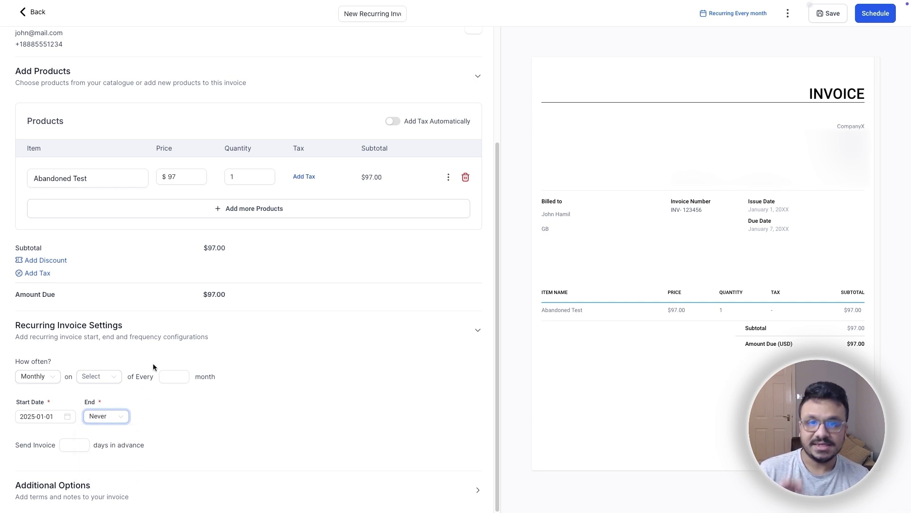
# Step: Schedule the invoice for the first Monday of every 1 month, sent 5 days in advance, and save it
pyautogui.click(100, 376)
pyautogui.click(91, 409)
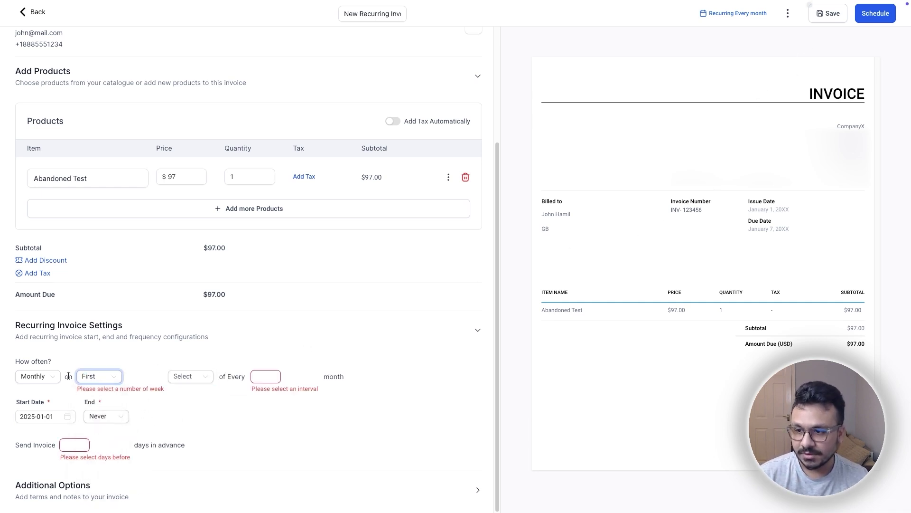
pyautogui.click(190, 375)
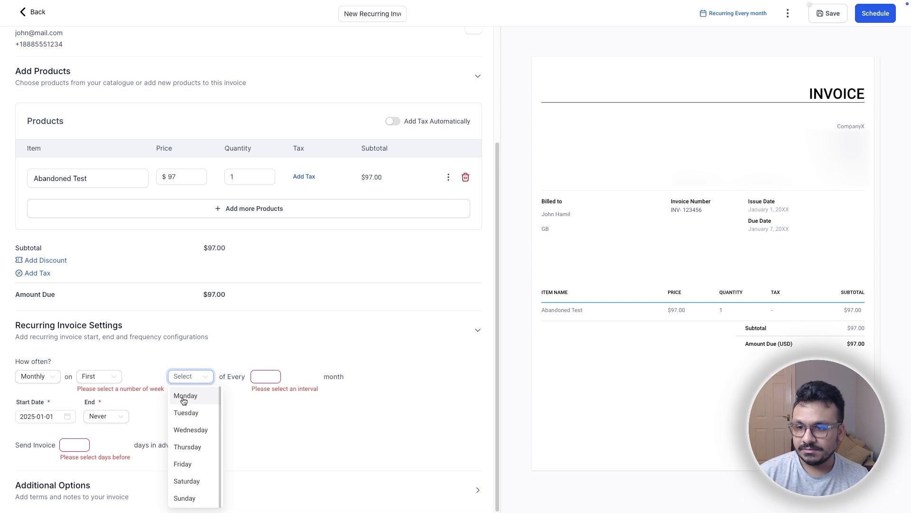
pyautogui.click(190, 396)
pyautogui.click(261, 375)
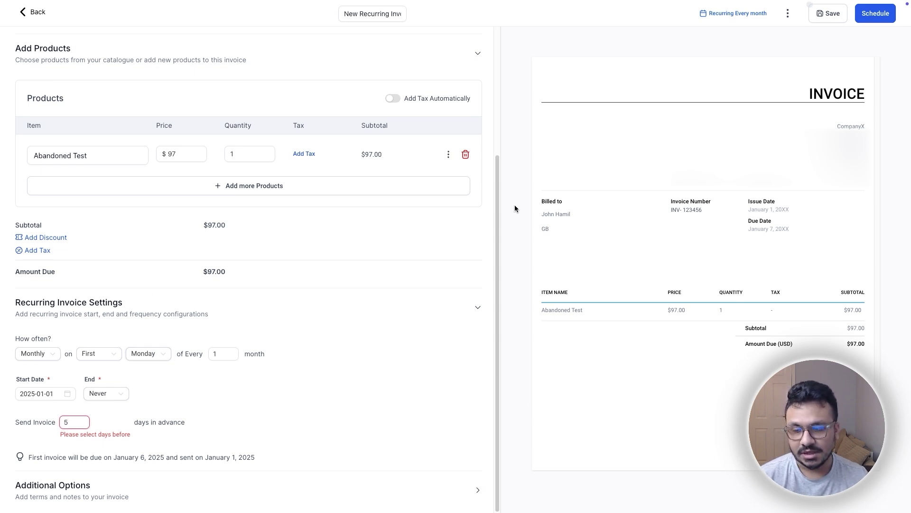
pyautogui.click(821, 15)
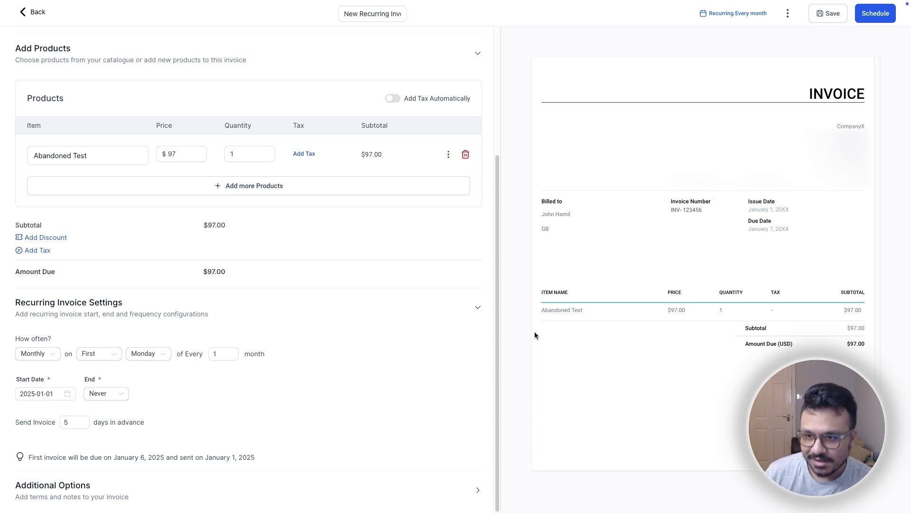
pyautogui.moveTo(599, 2)
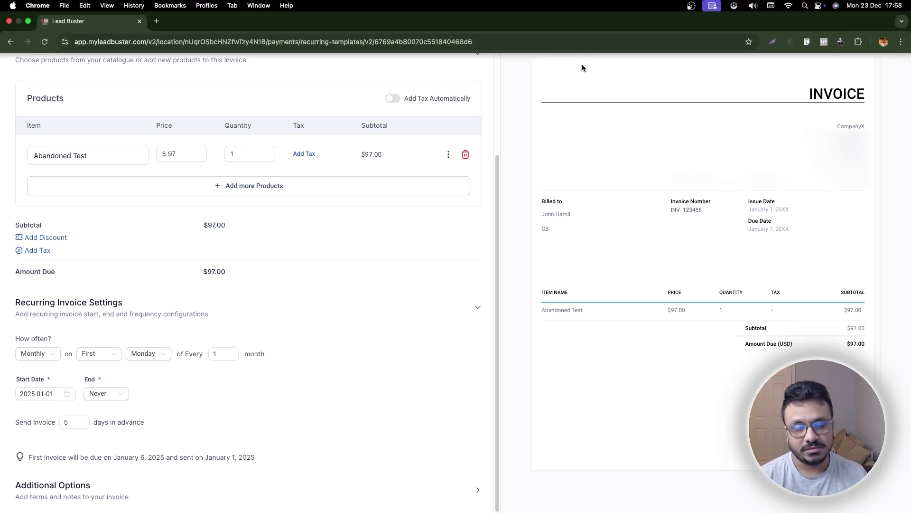